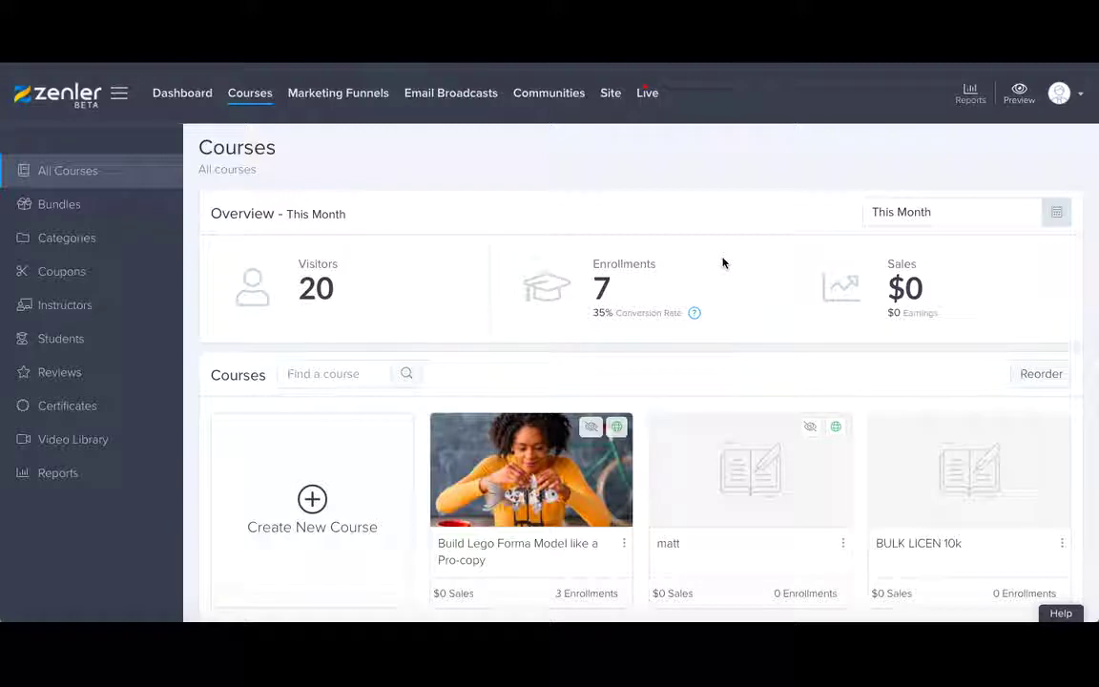
Open the Build Lego Forma Model like a Pro-copy course's Pages funnel and scroll down to its Course Access Page.
scroll(426, 192, down, 1)
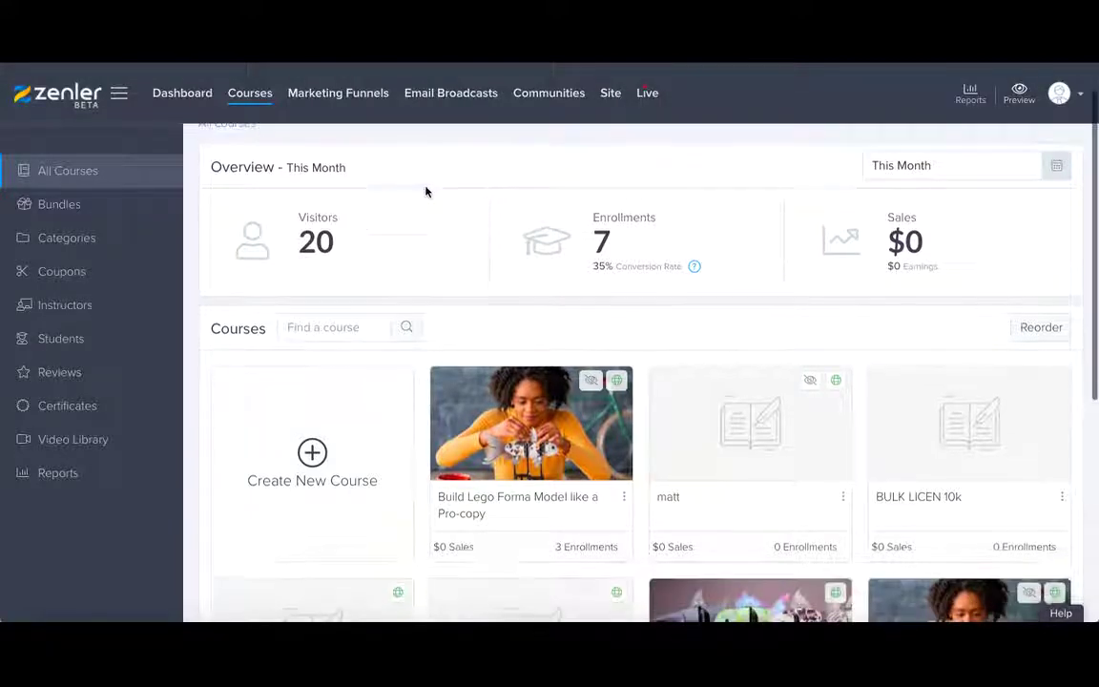
scroll(459, 312, down, 1)
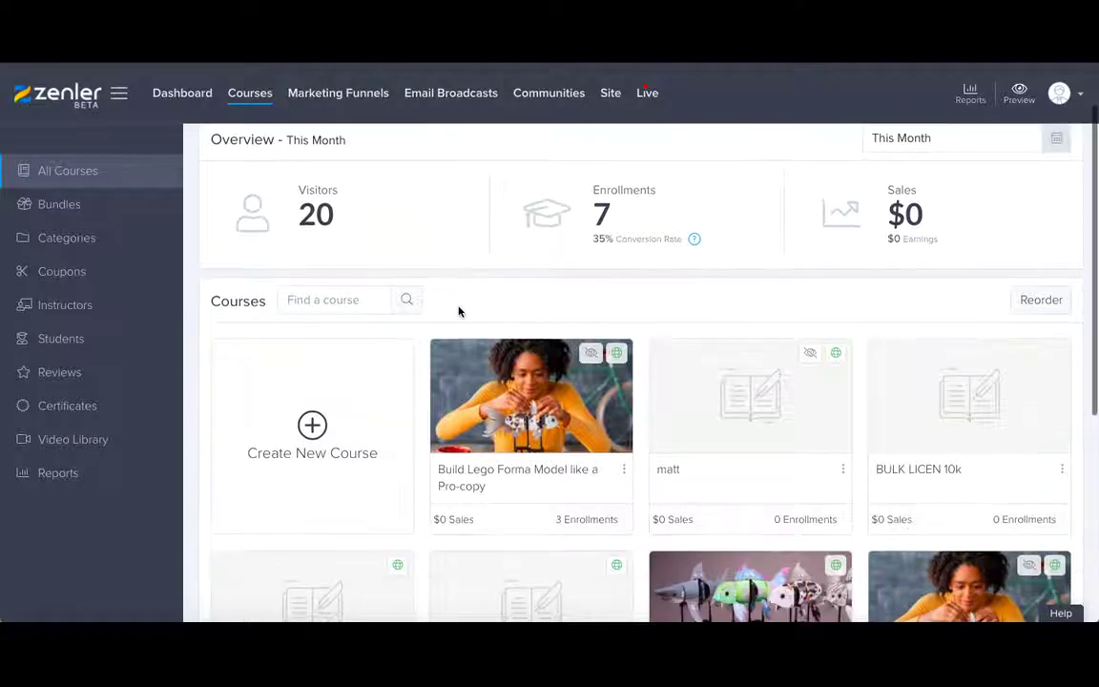
click(492, 477)
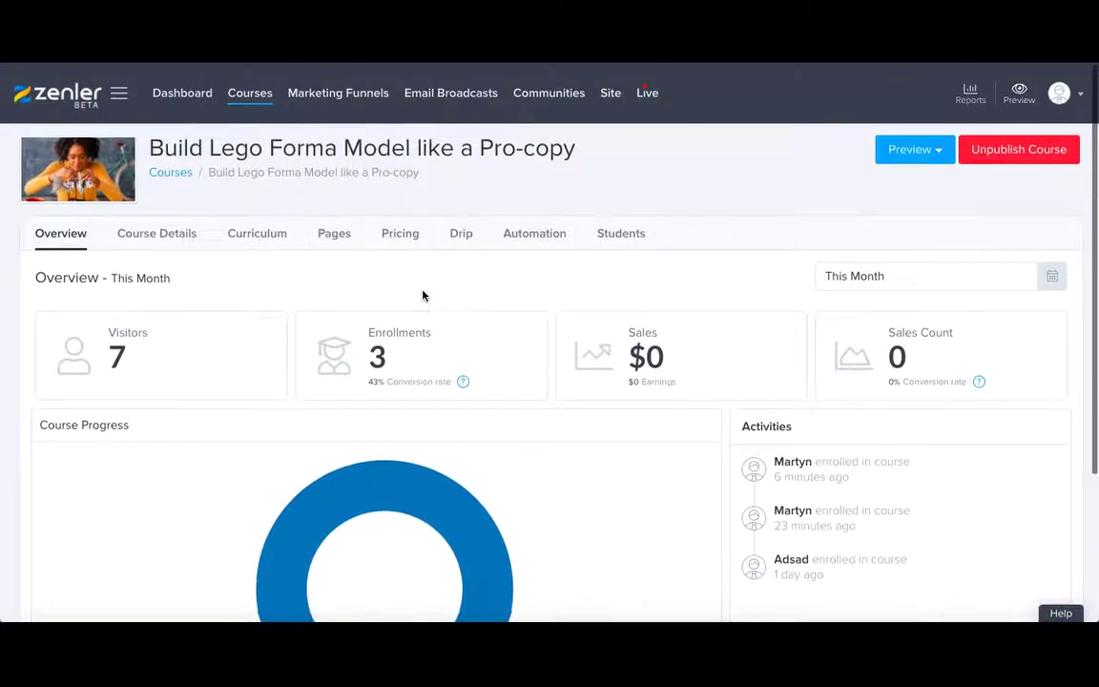
click(329, 236)
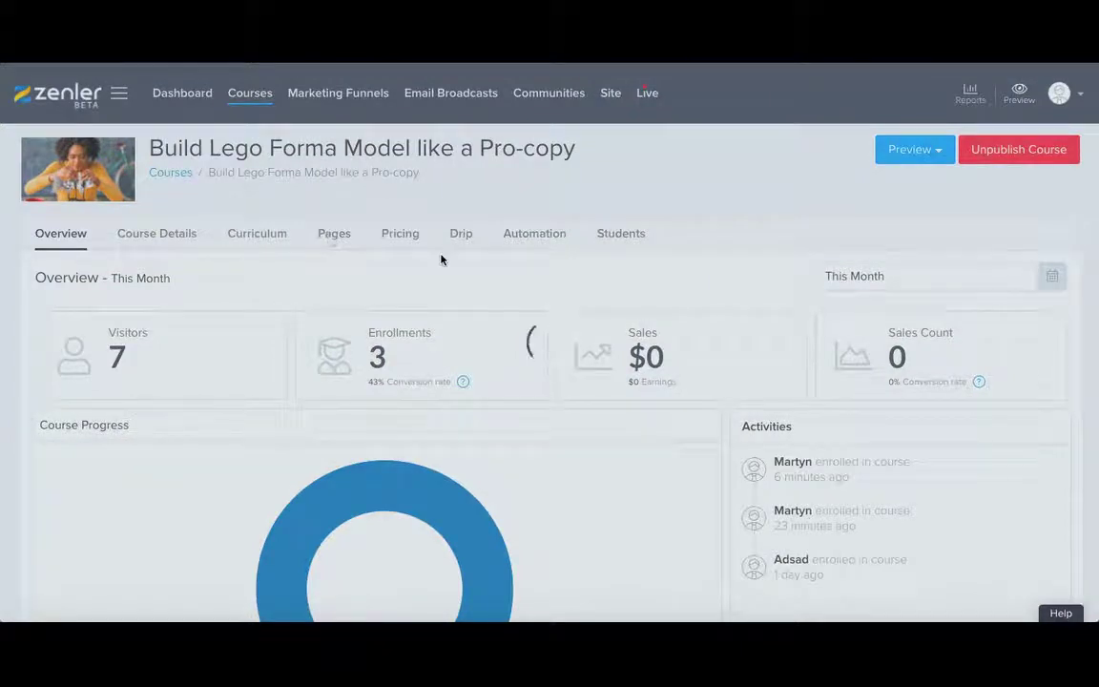
scroll(477, 315, down, 3)
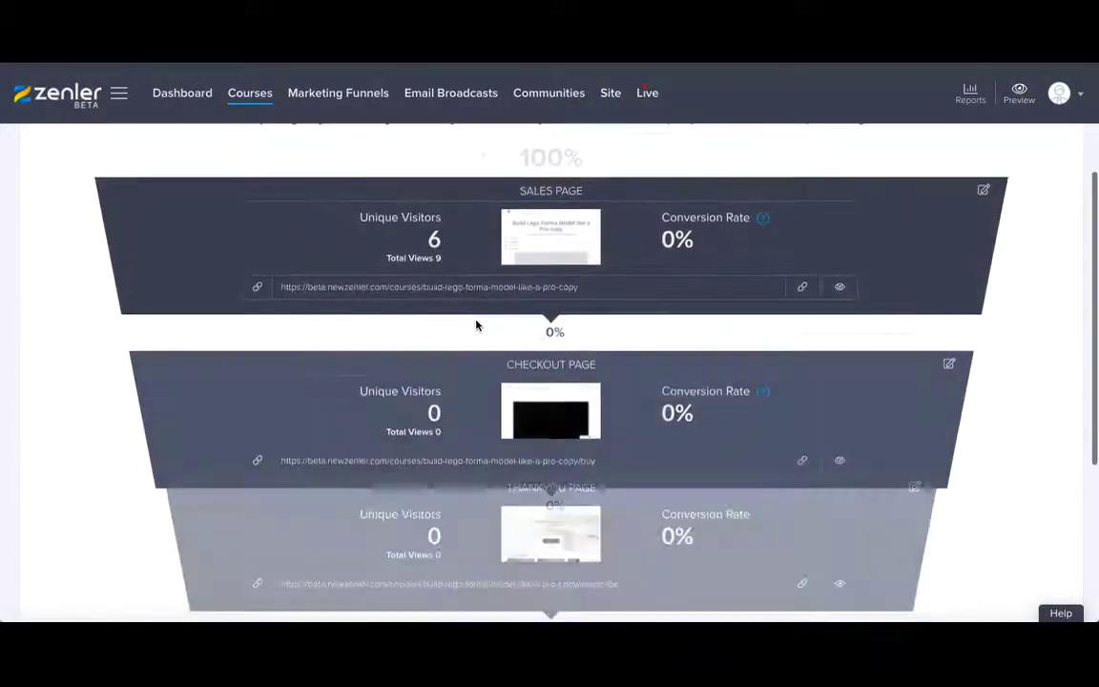
scroll(477, 328, down, 2)
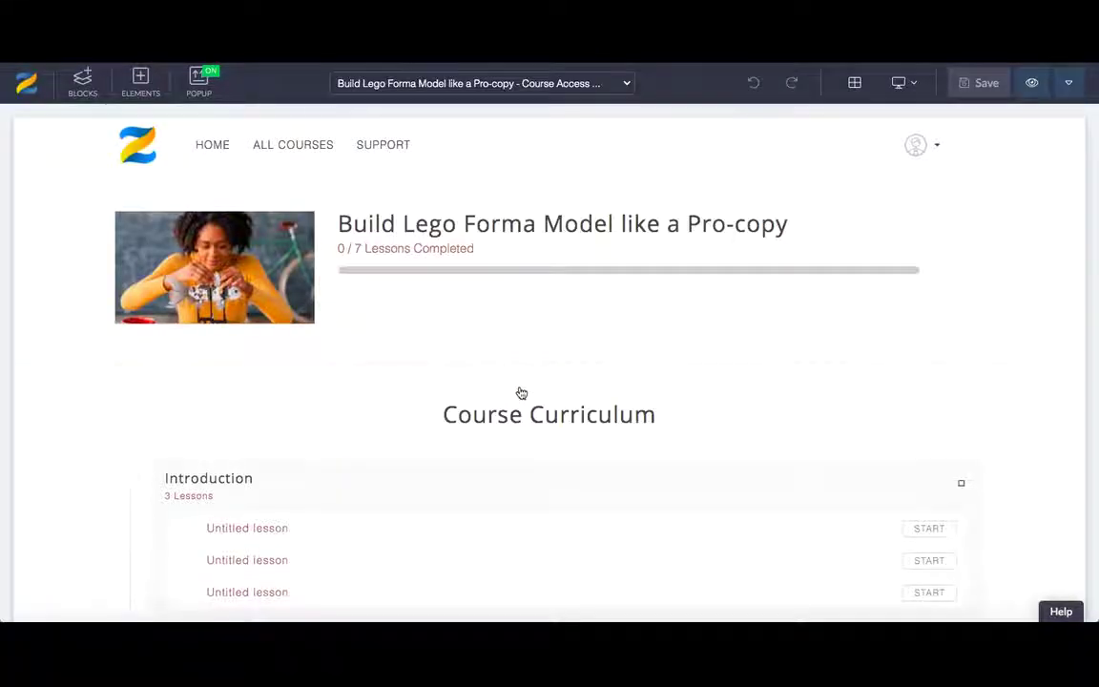
Insert a Course Reviews block beneath the Course Curriculum section on the Course Access page, then save.
click(517, 374)
scroll(519, 459, down, 6)
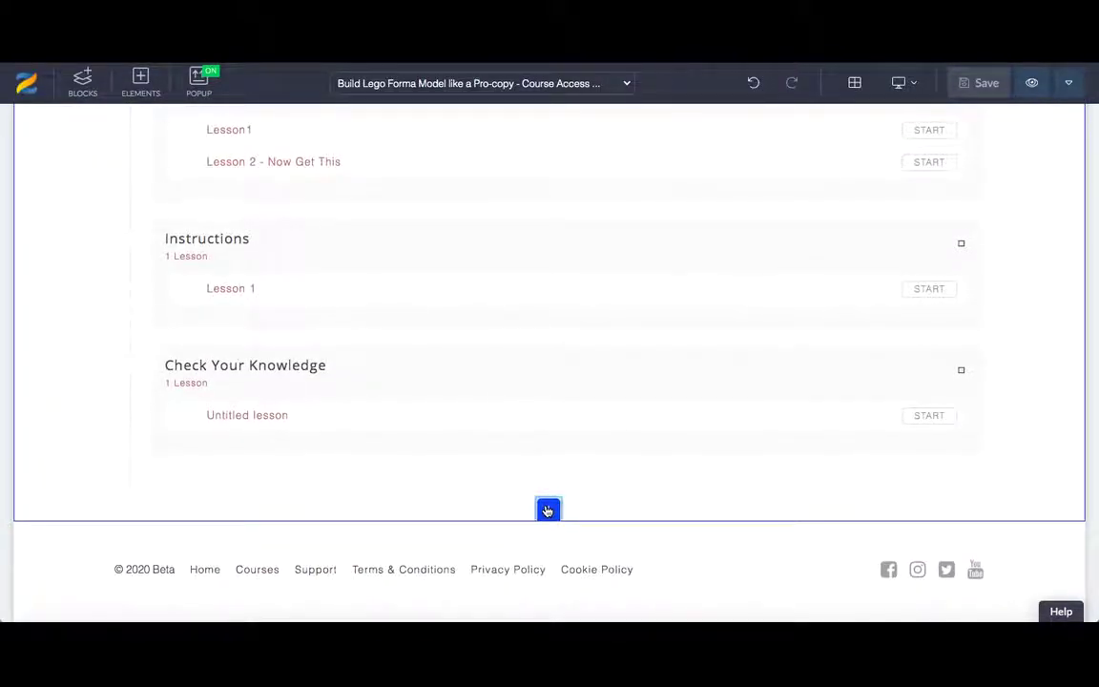
click(547, 511)
click(882, 133)
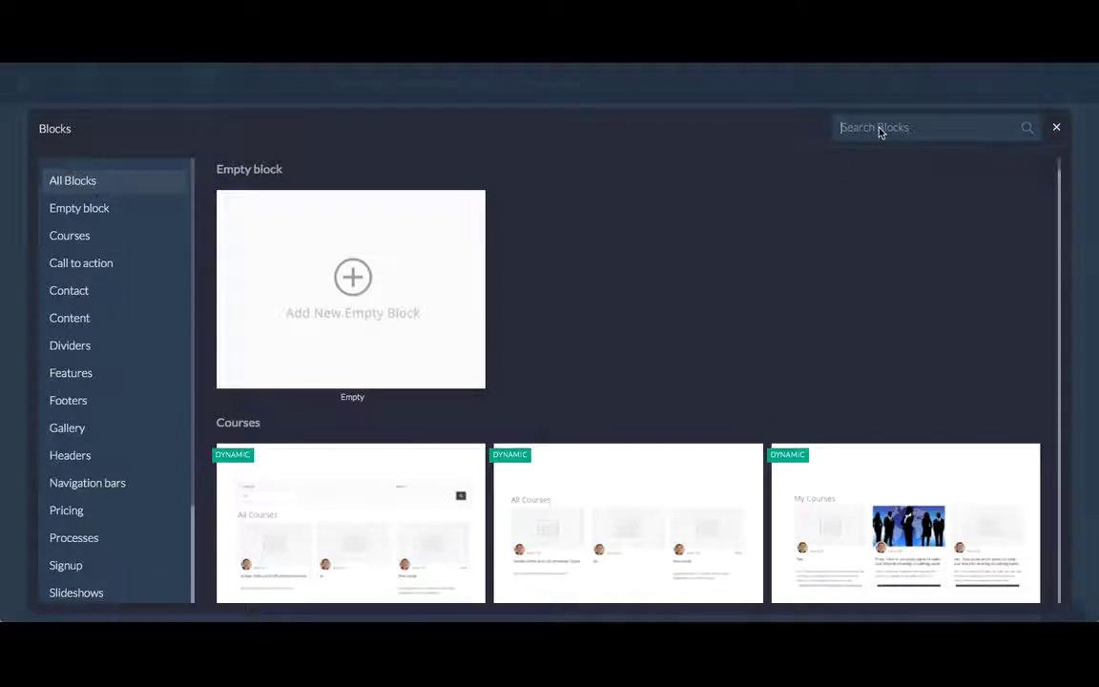
text(ri)
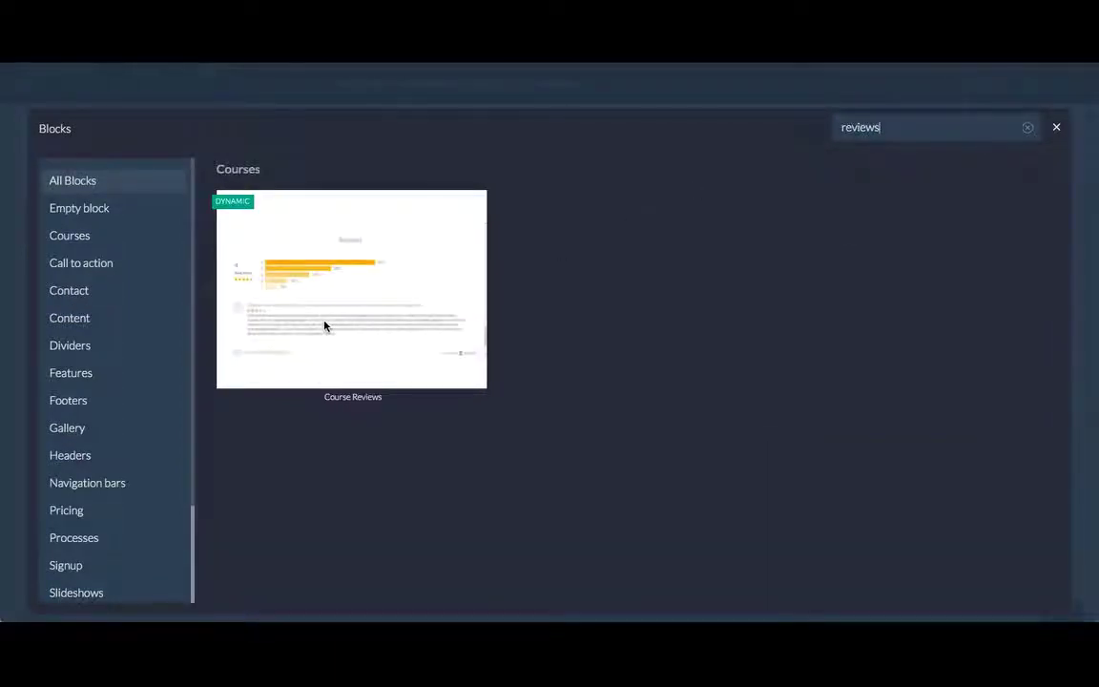
click(324, 327)
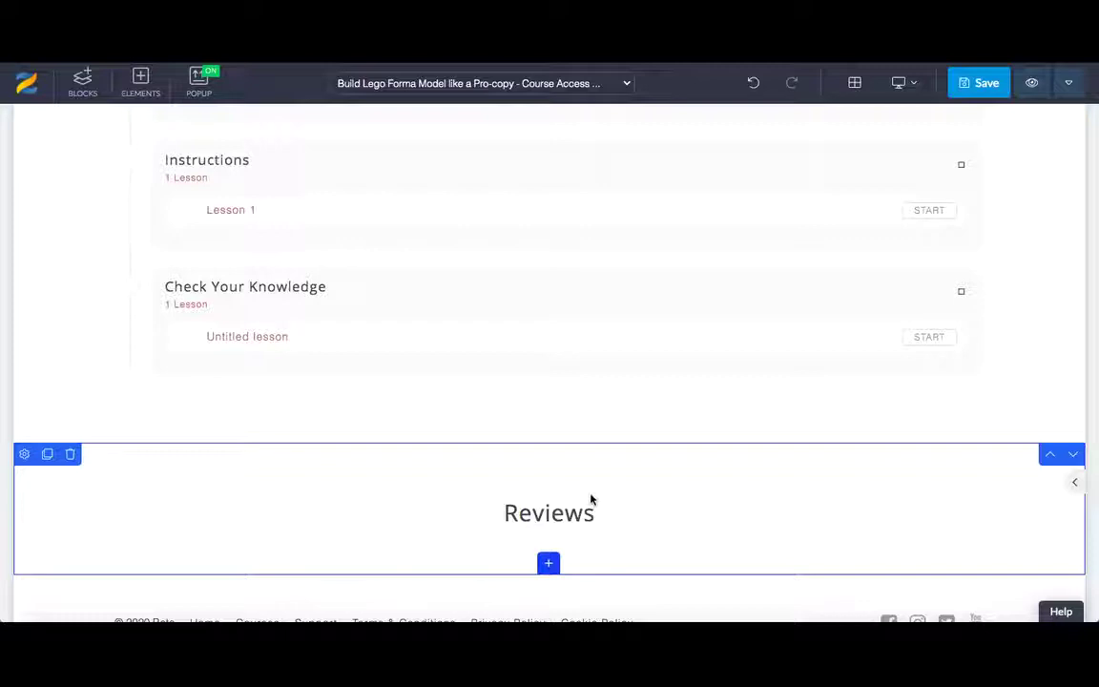
click(974, 85)
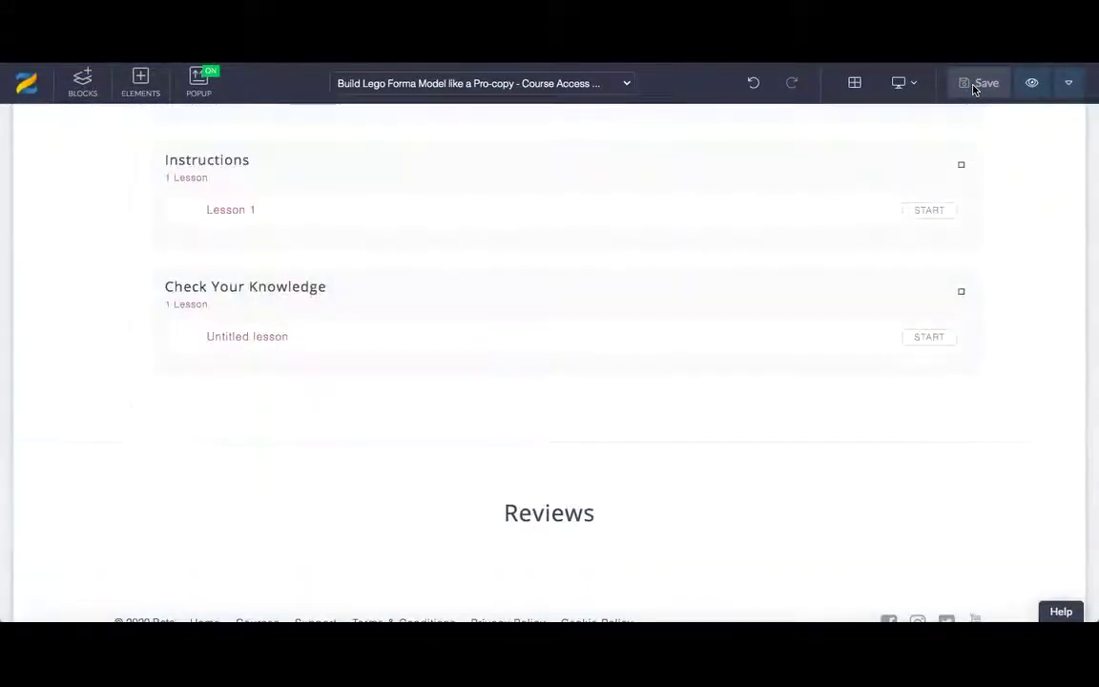
Choose the Sales Page from the editor's page list.
click(548, 85)
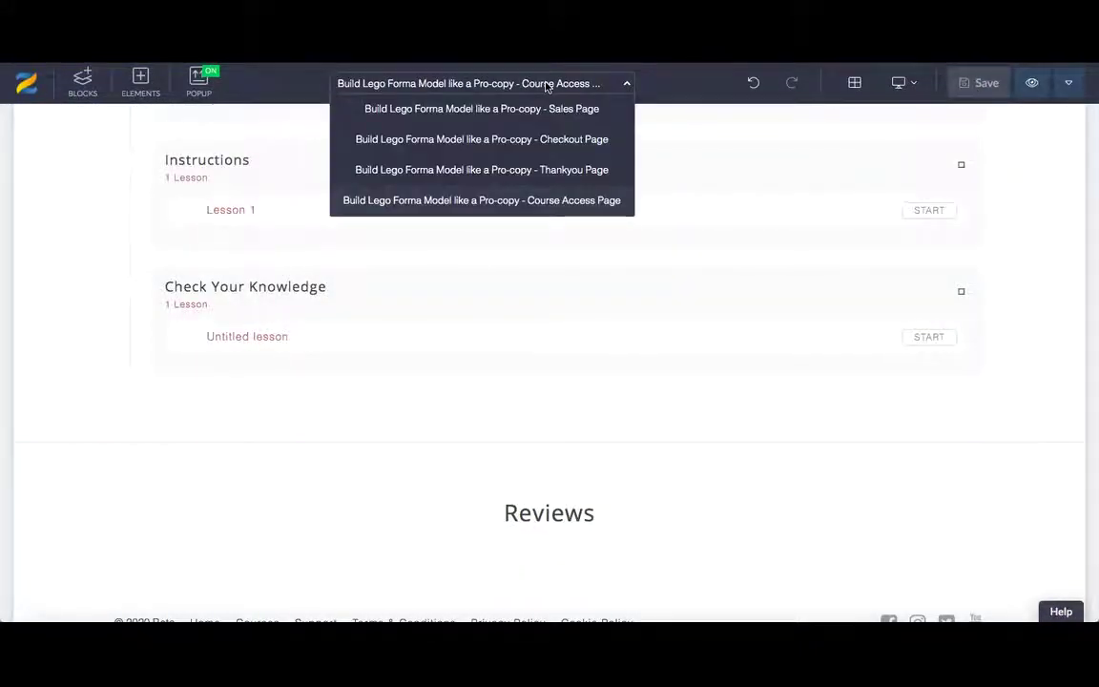
click(515, 110)
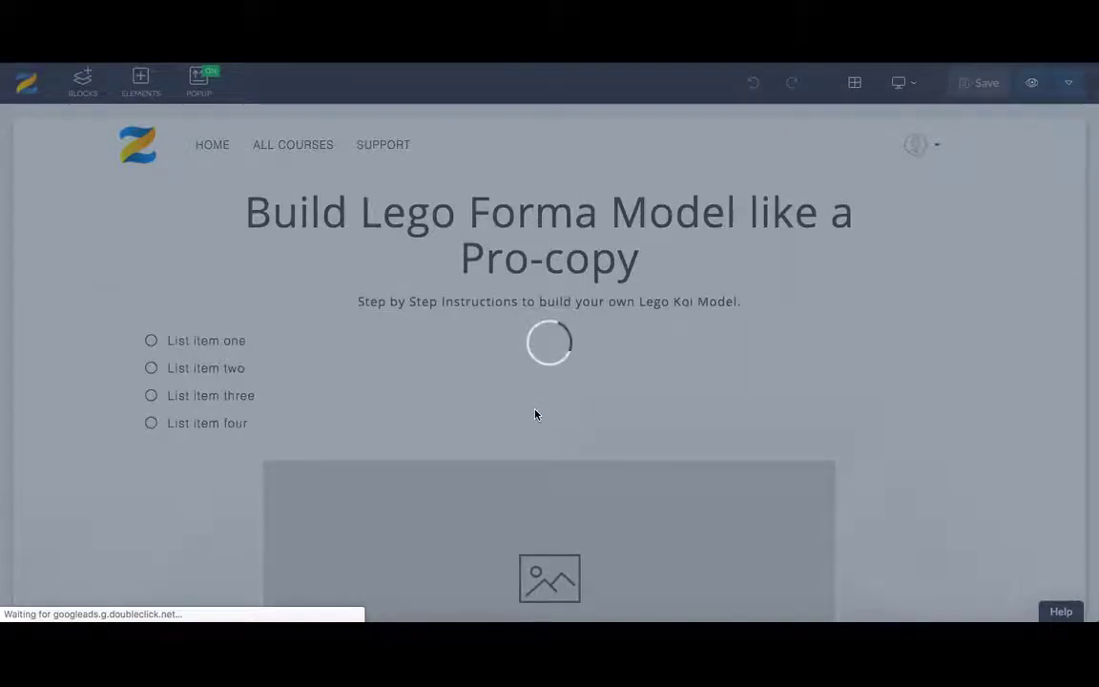
Insert a Course Reviews block, found by searching 'reviews', beneath the Sales Page curriculum and save.
scroll(536, 414, down, 10)
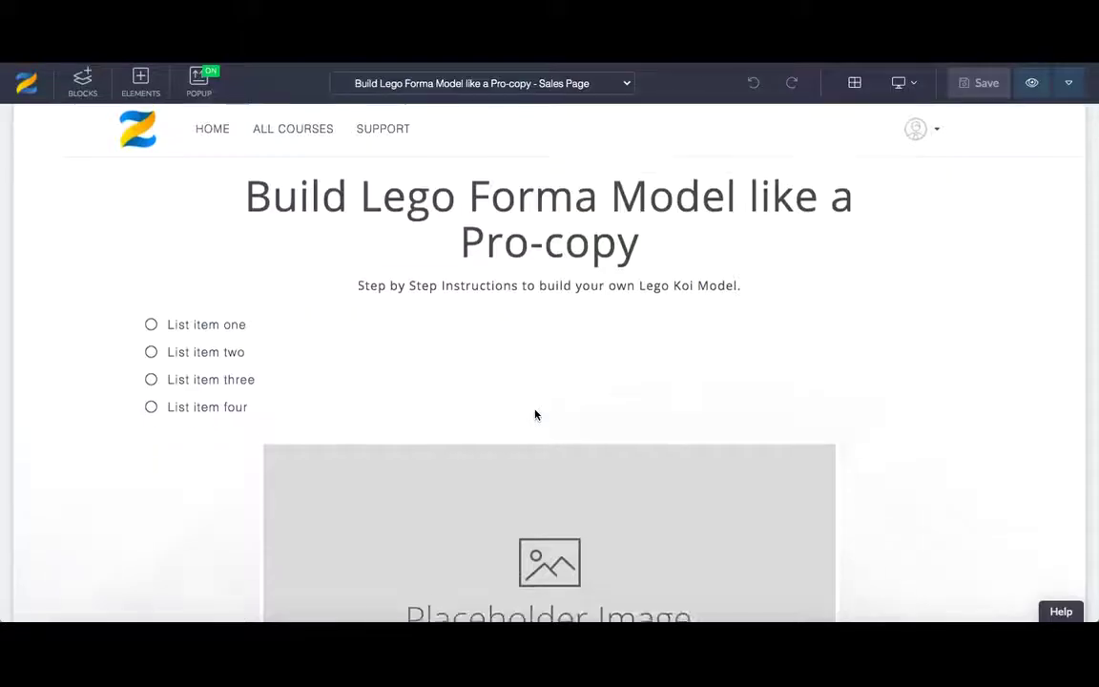
scroll(535, 415, down, 5)
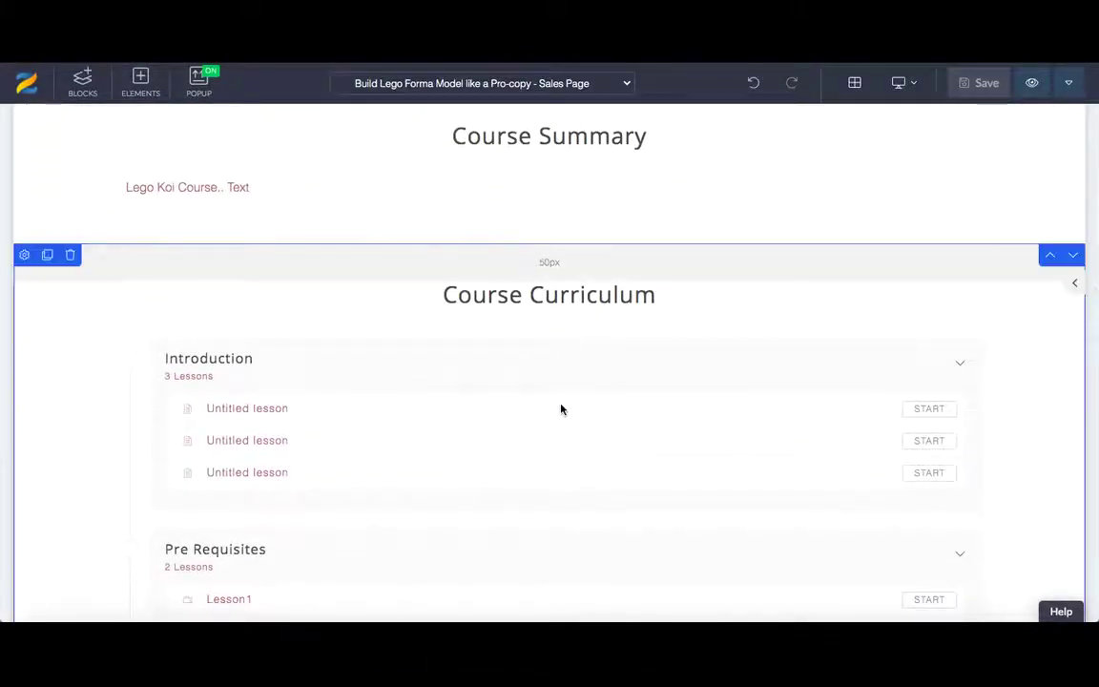
scroll(561, 409, down, 8)
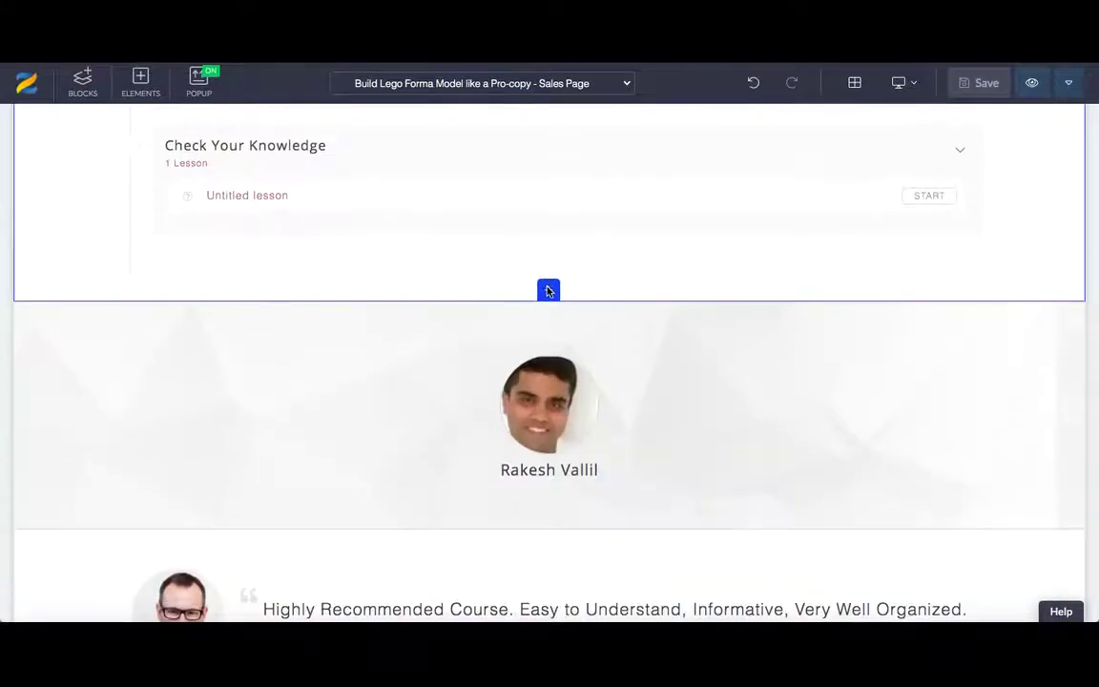
click(549, 290)
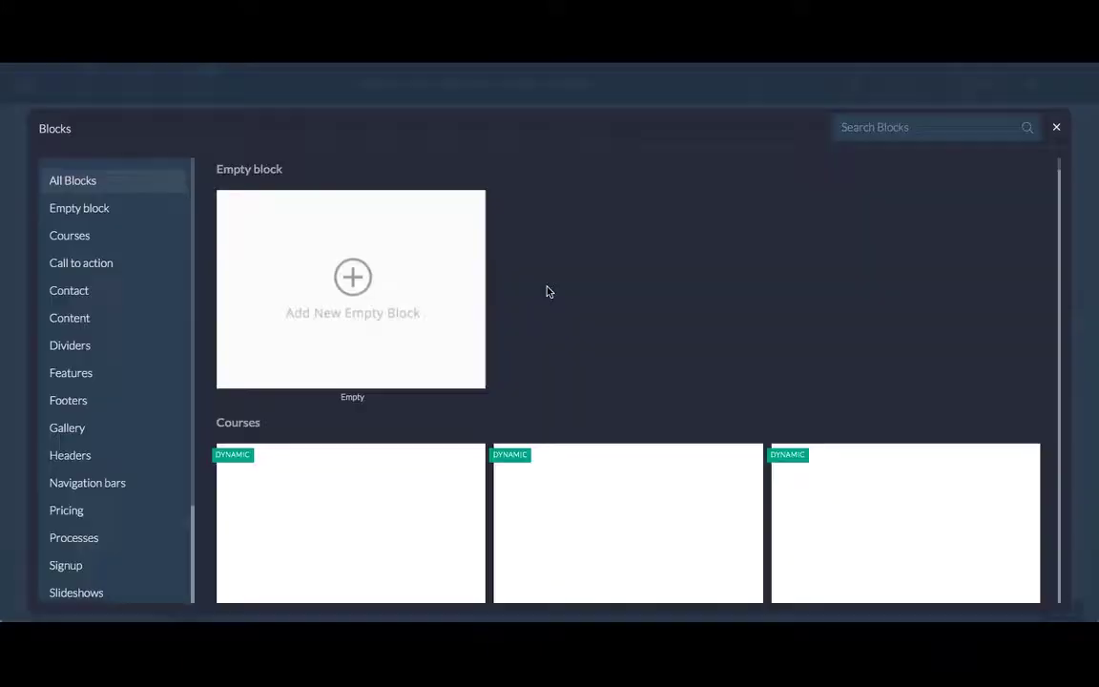
click(854, 135)
text(reviews)
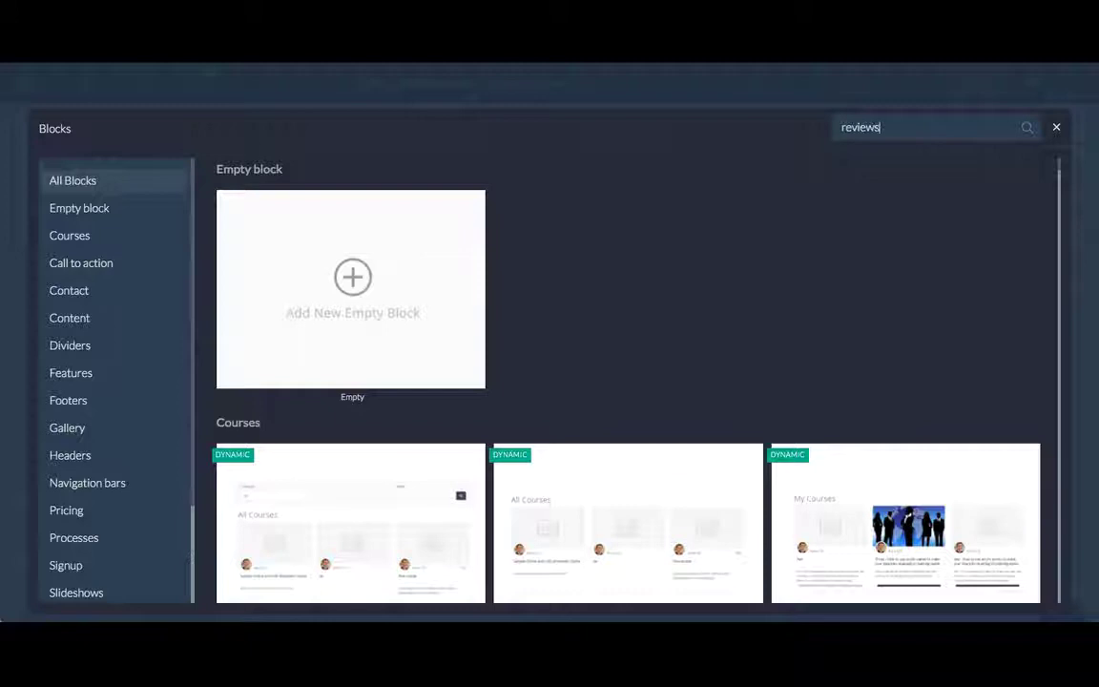
click(415, 312)
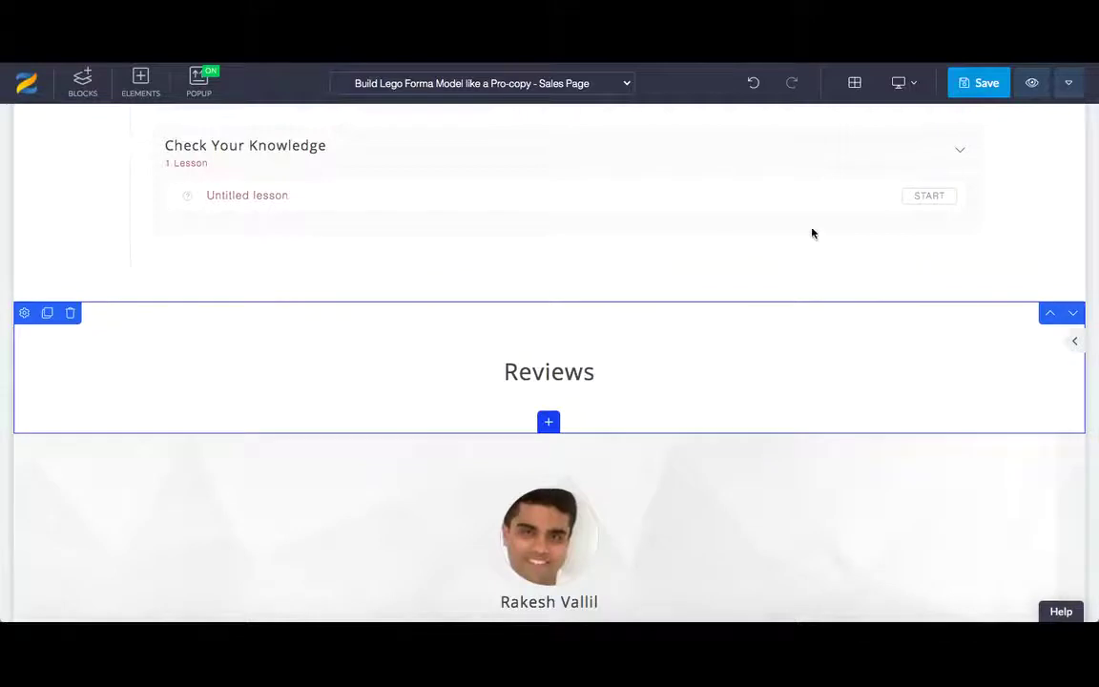
click(973, 86)
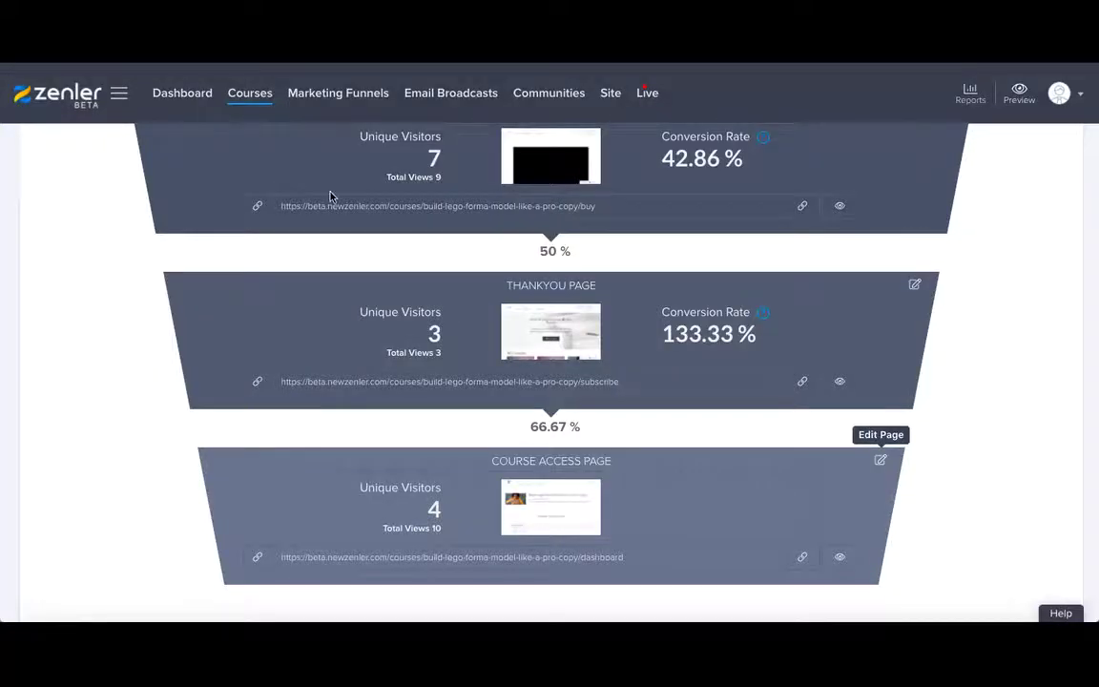
Copy the Sales Page URL from the pages funnel into a new incognito browser window.
scroll(329, 196, up, 5)
scroll(329, 197, up, 1)
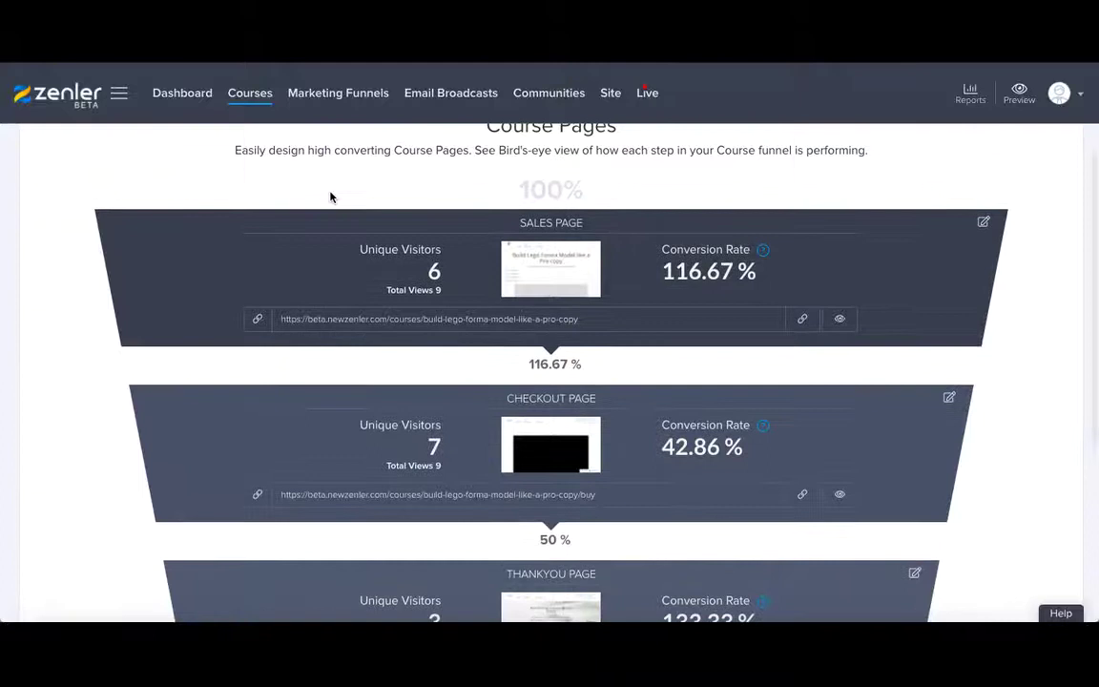
click(801, 323)
click(100, 48)
mouse_move(138, 48)
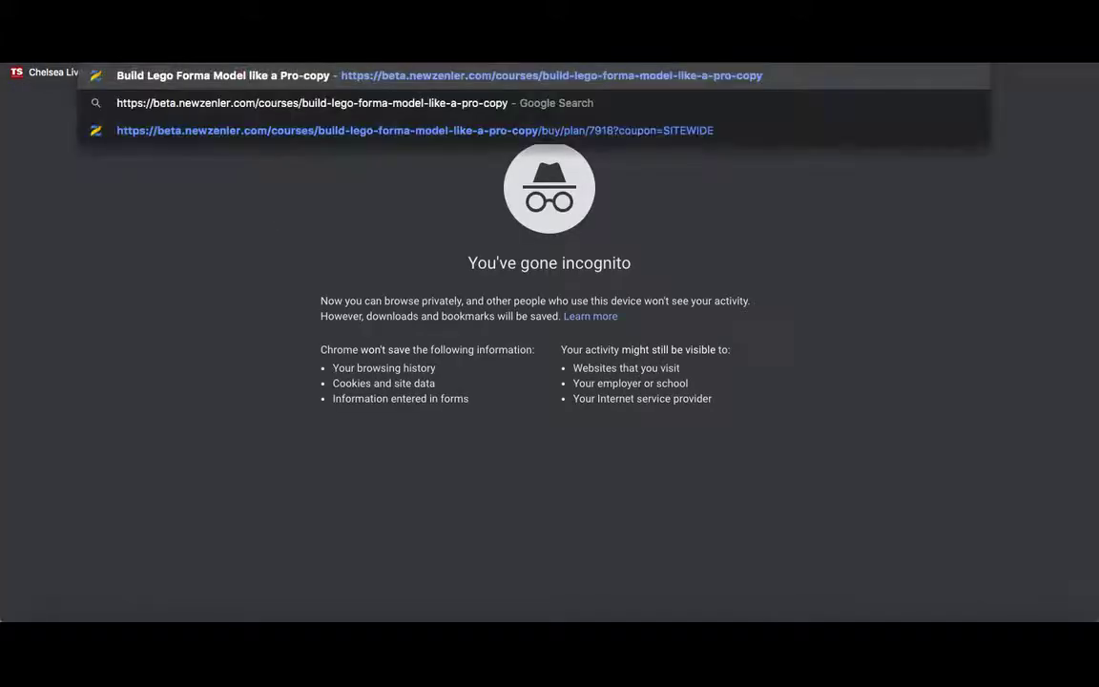
Load the pasted Sales Page address and start enrolling in the course.
key(Return)
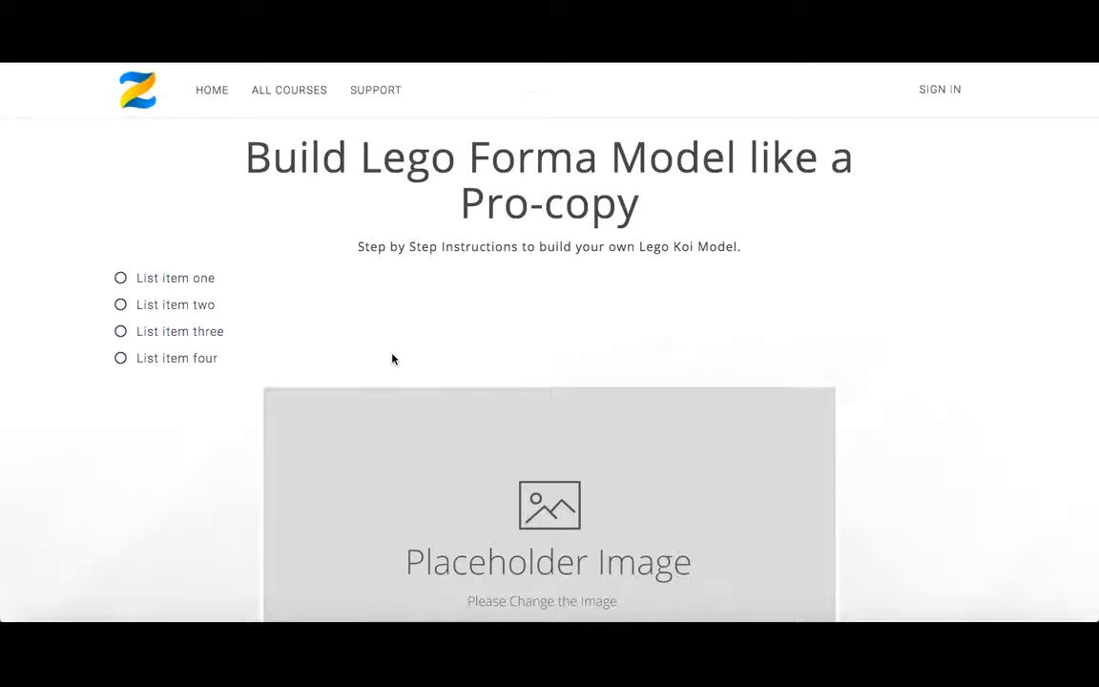
scroll(391, 358, down, 4)
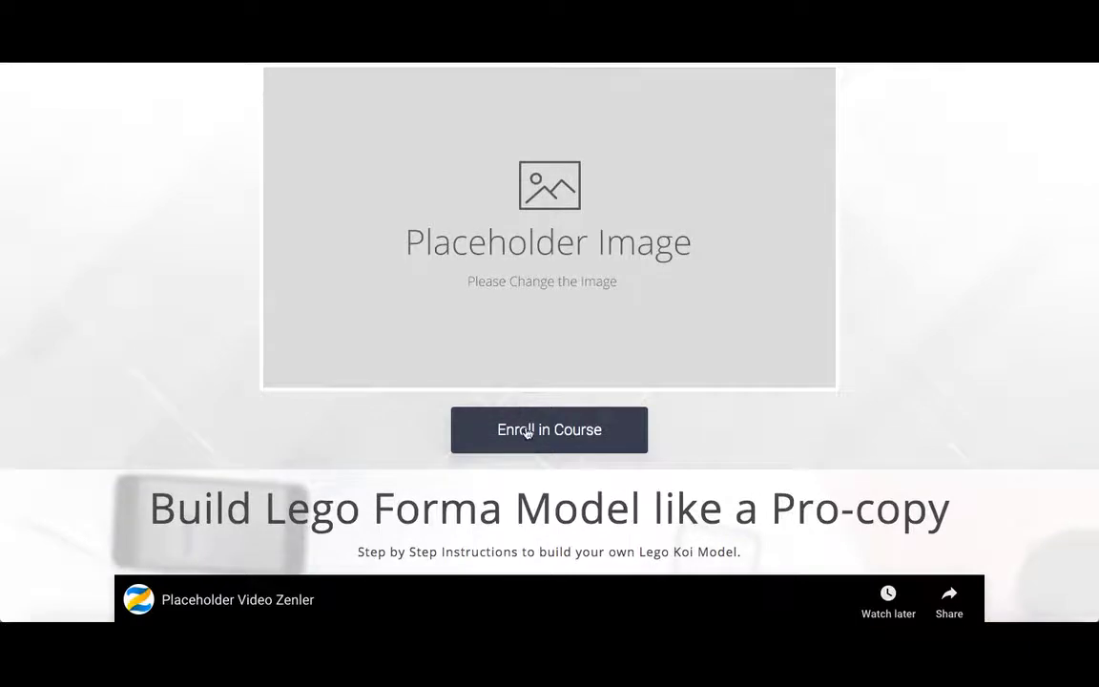
click(535, 422)
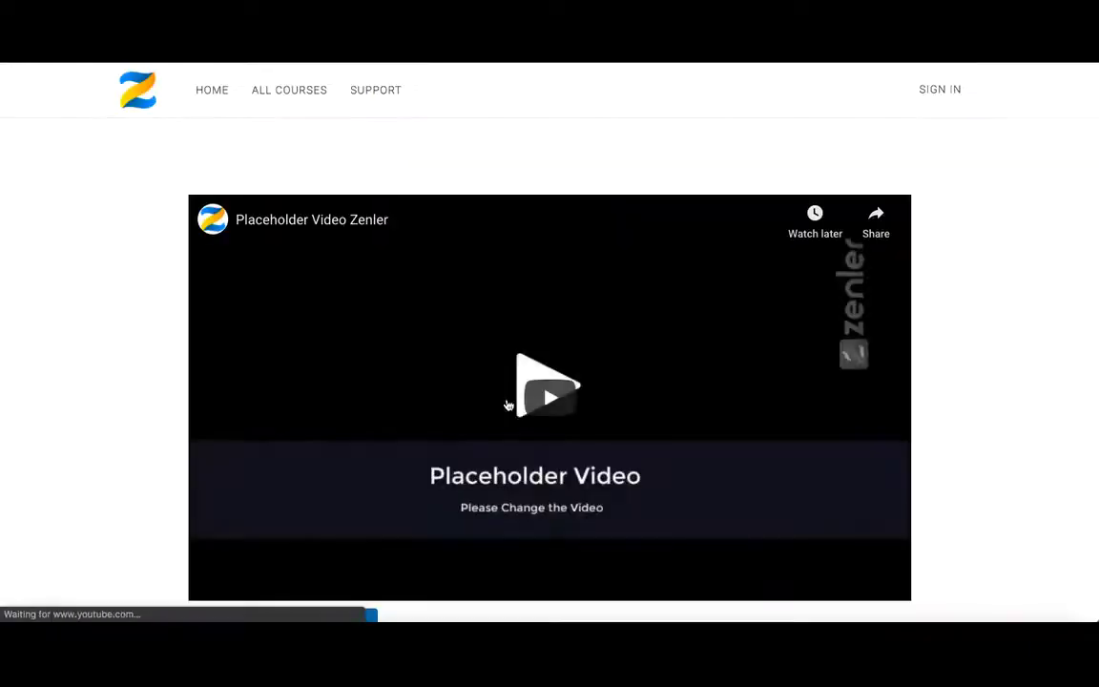
Enter the student's e-mail address, continue, and choose ENROLL FOR FREE.
scroll(108, 422, down, 5)
scroll(108, 422, down, 4)
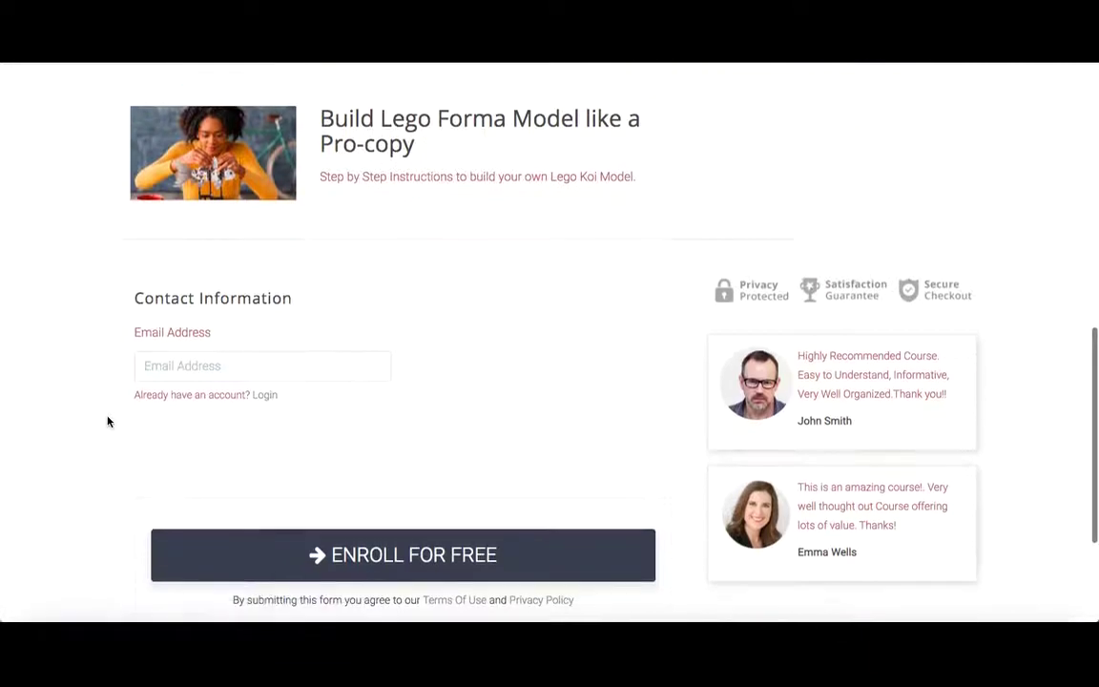
click(155, 339)
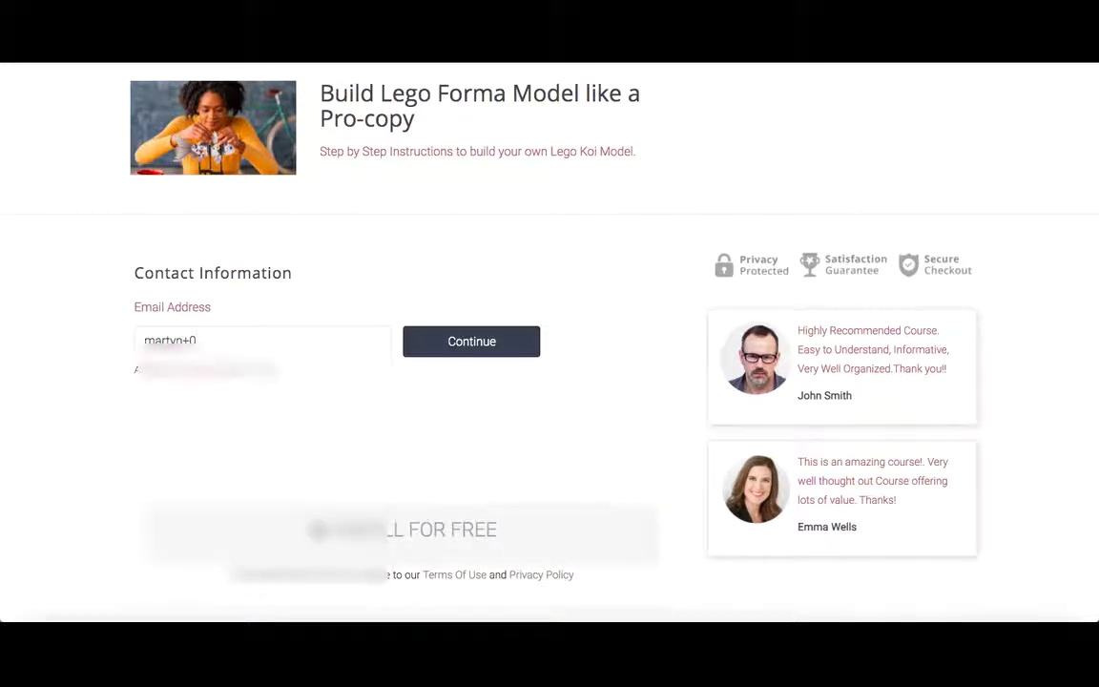
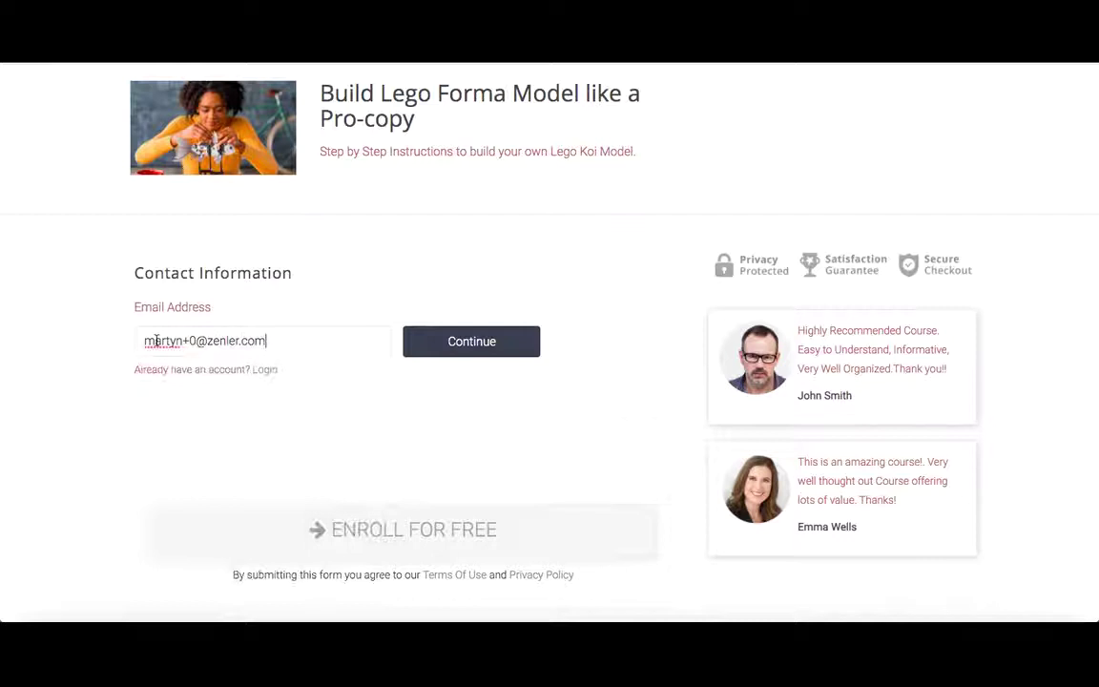
click(482, 343)
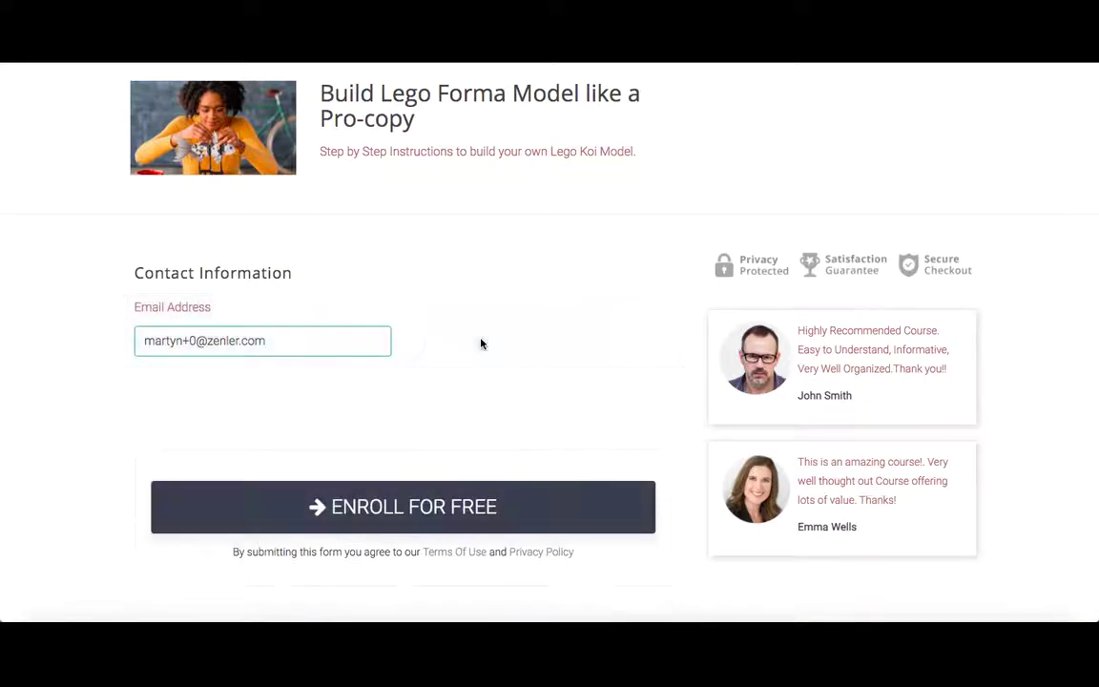
click(403, 496)
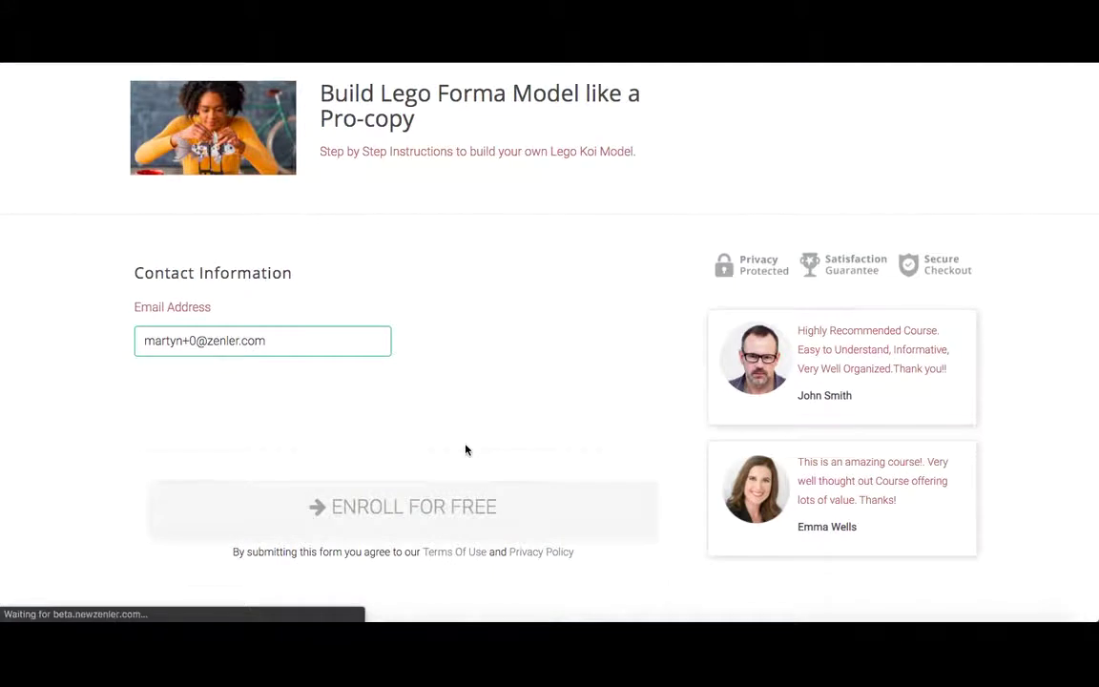
Fill in the student's first name, last name, password and password confirmation, then submit registration.
click(541, 480)
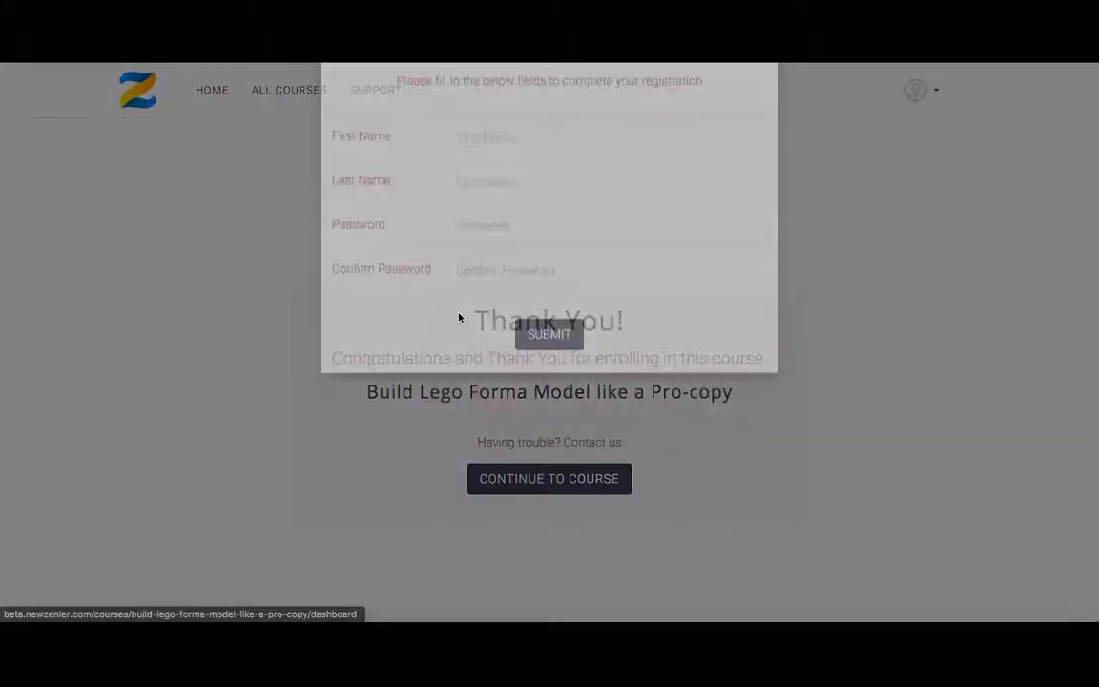
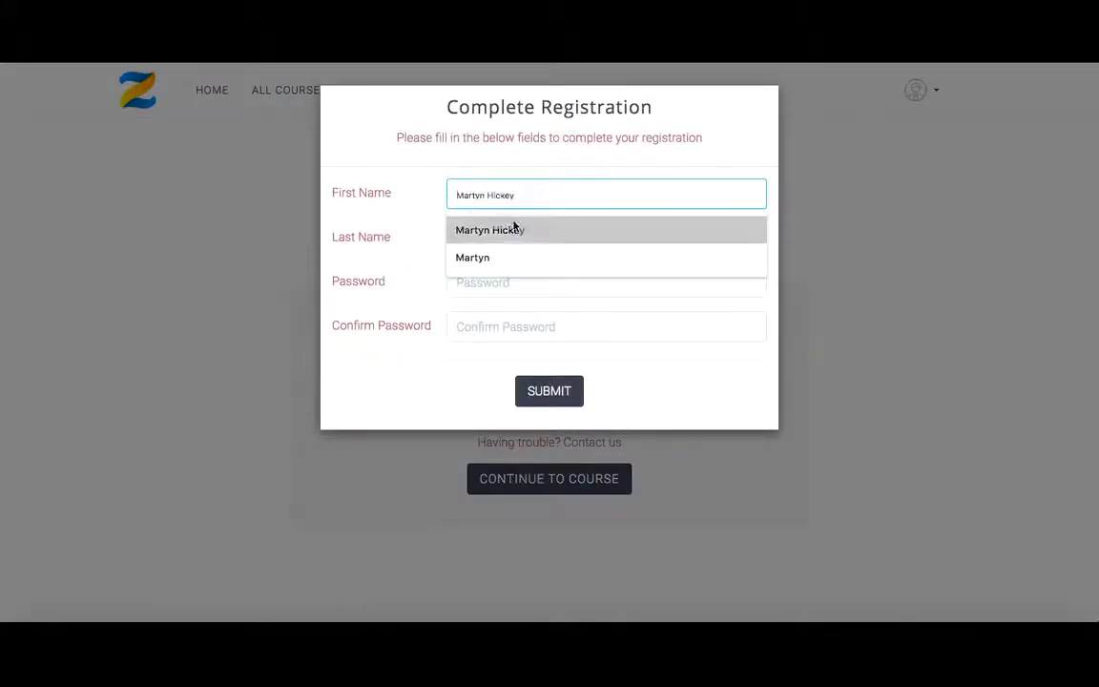
click(498, 255)
click(468, 240)
text(Hickey)
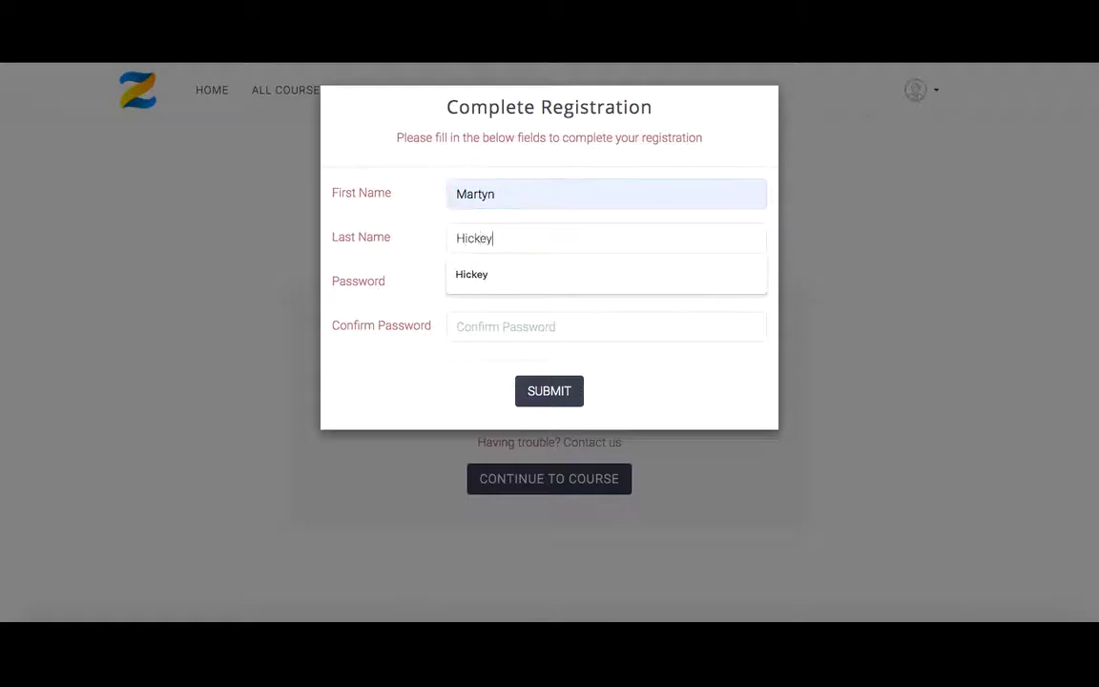
key(Tab)
text(••)
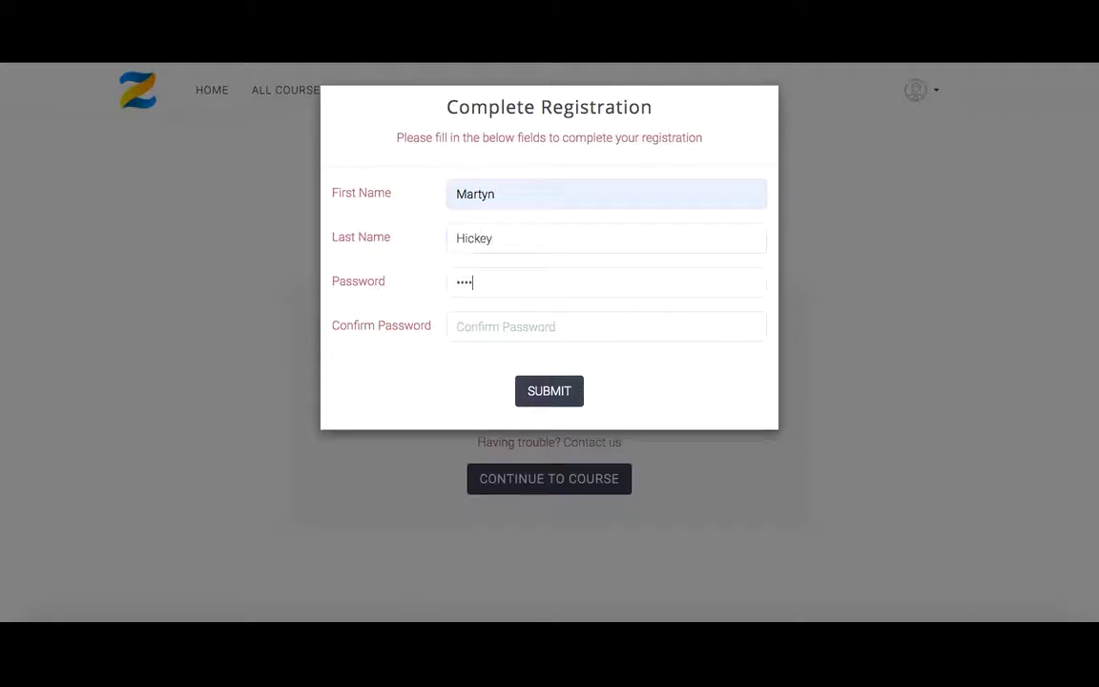
key(Tab)
text(••)
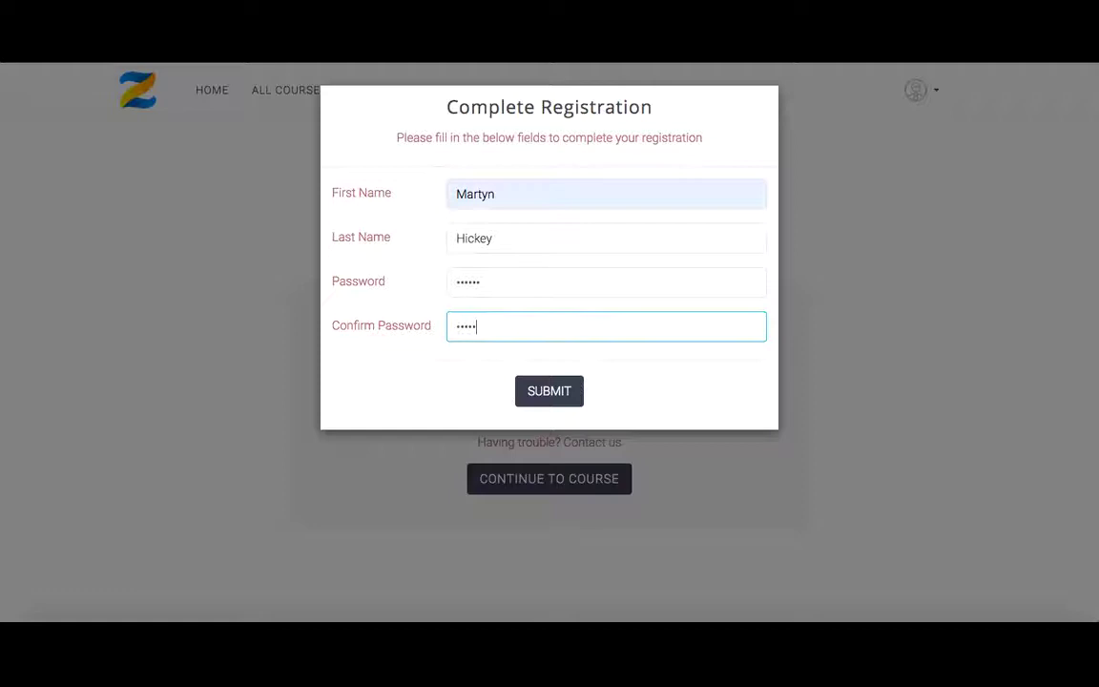
click(550, 391)
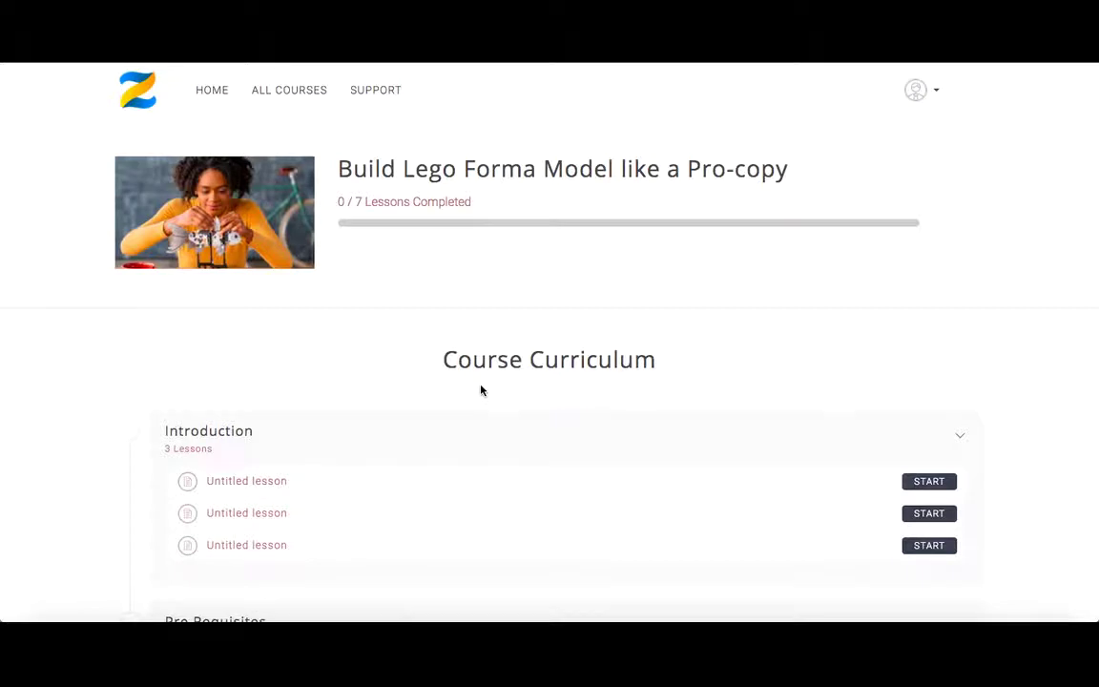
Rate the course five stars titled 'Superb course', text 'Would recommend to everyone', correcting the spelling, and save.
scroll(481, 391, down, 5)
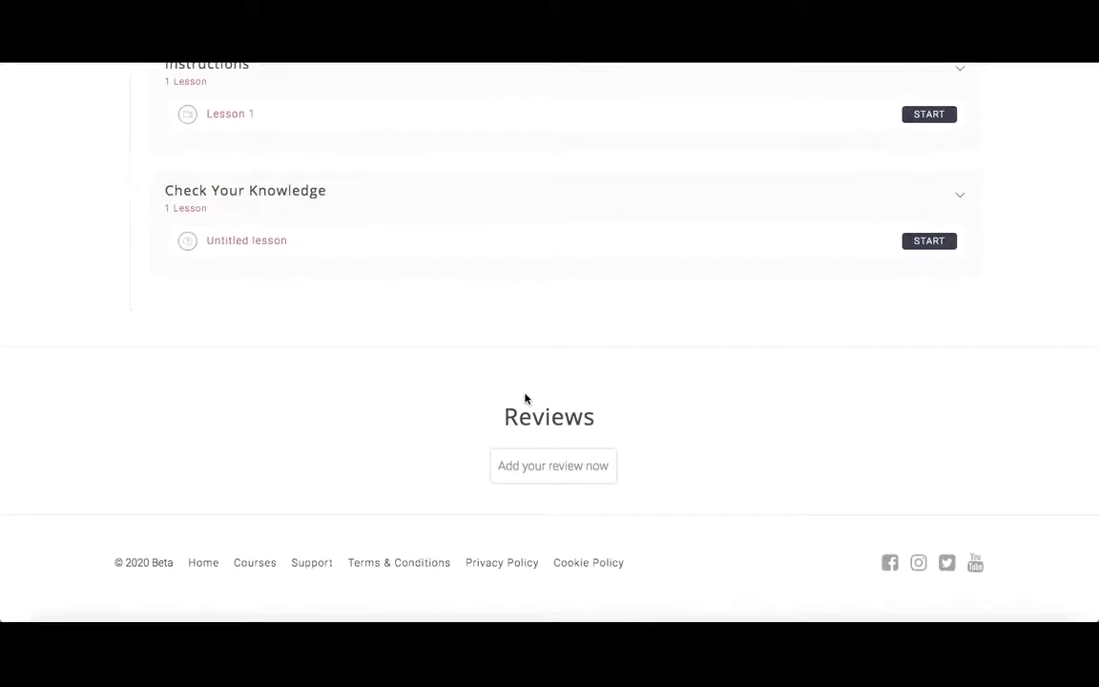
click(548, 467)
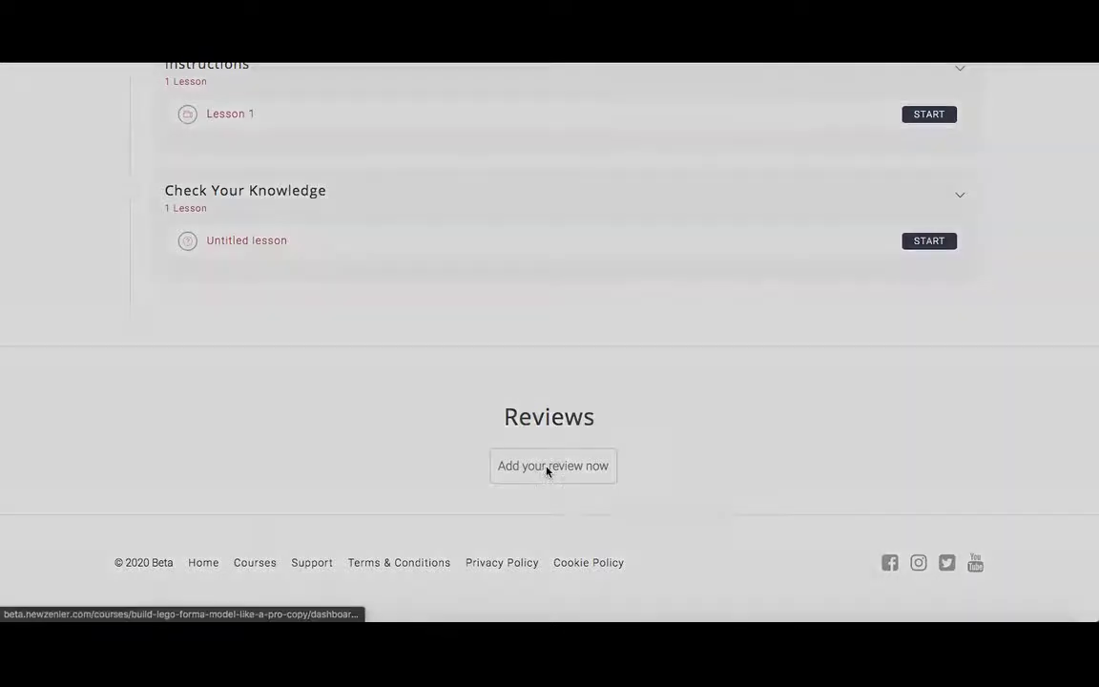
click(427, 189)
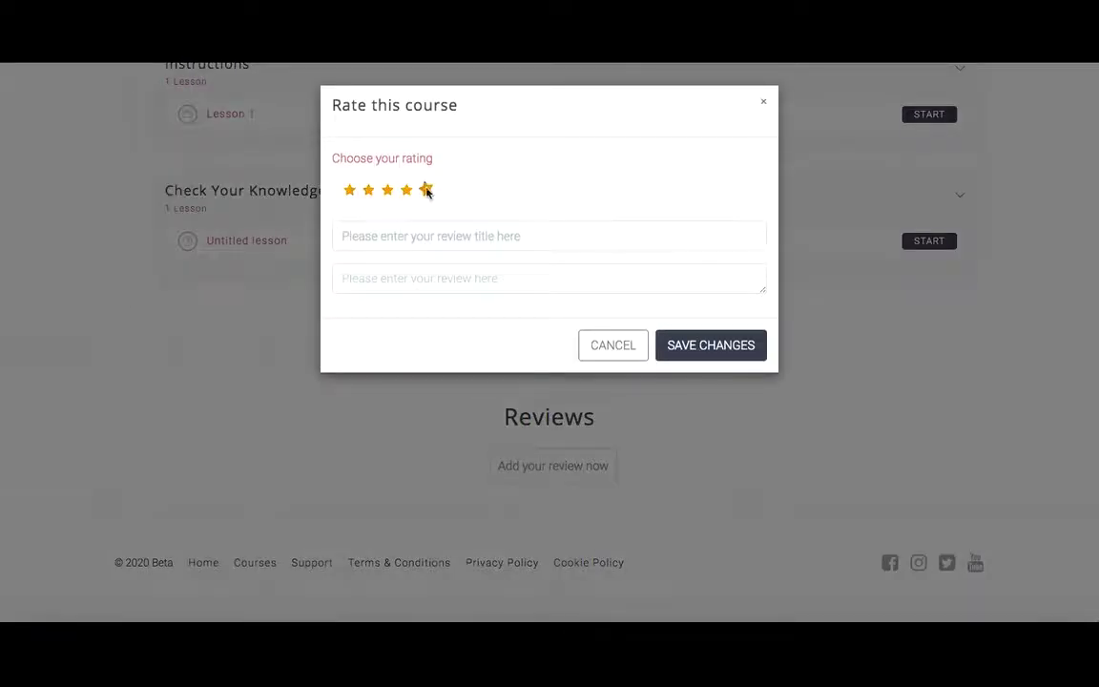
click(388, 237)
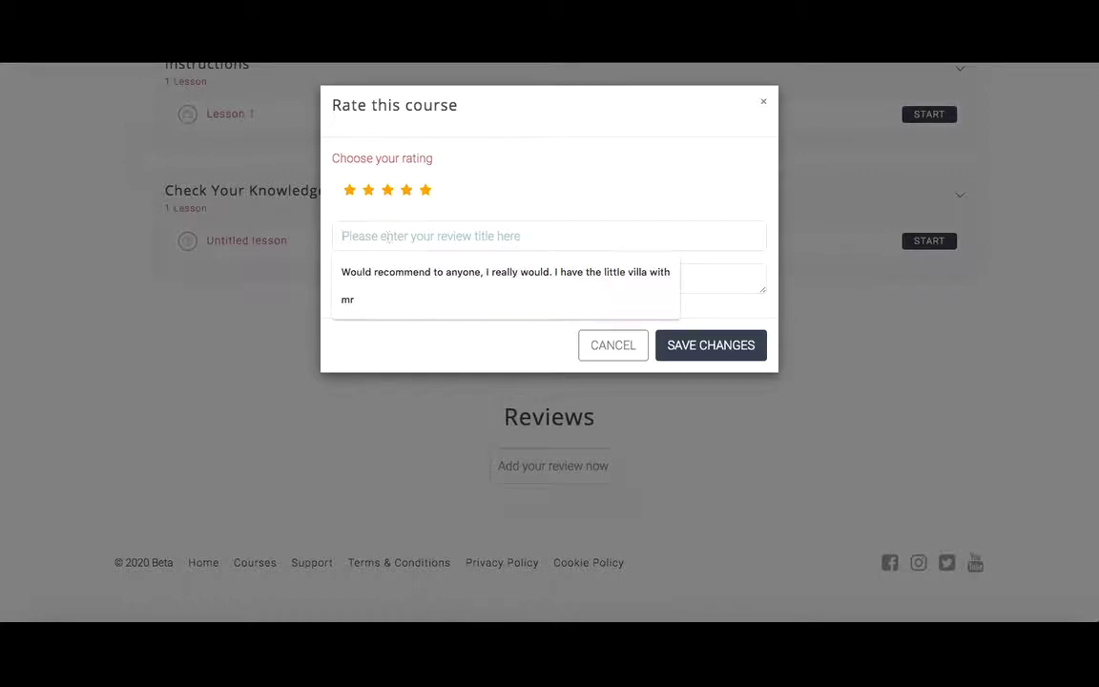
text(Superb course)
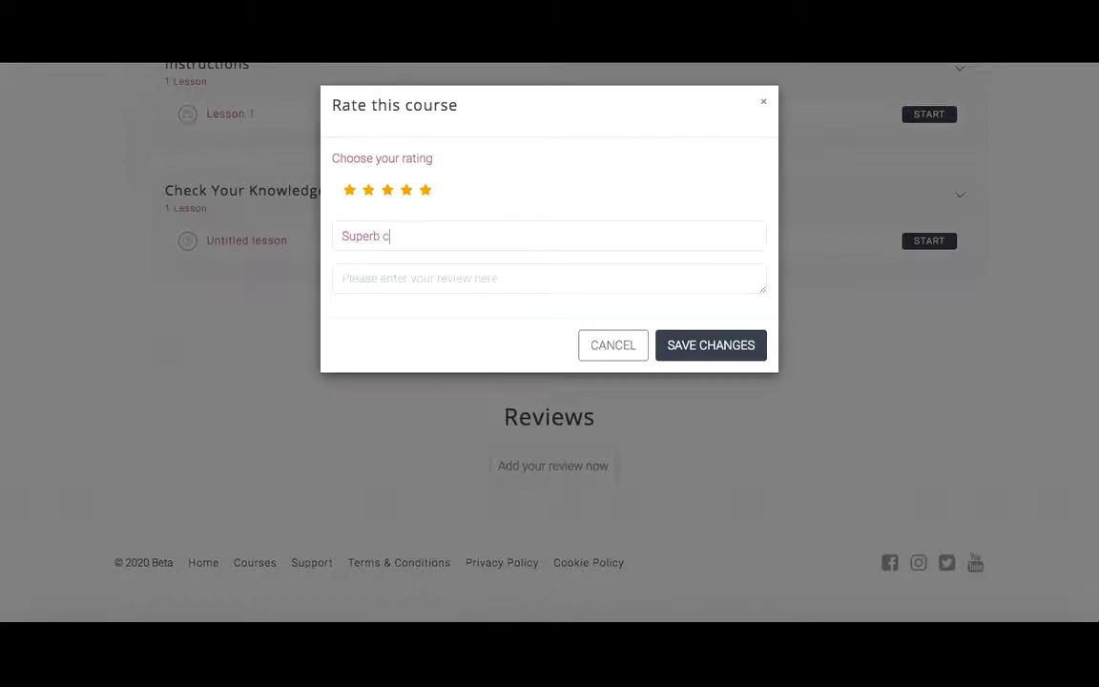
key(Tab)
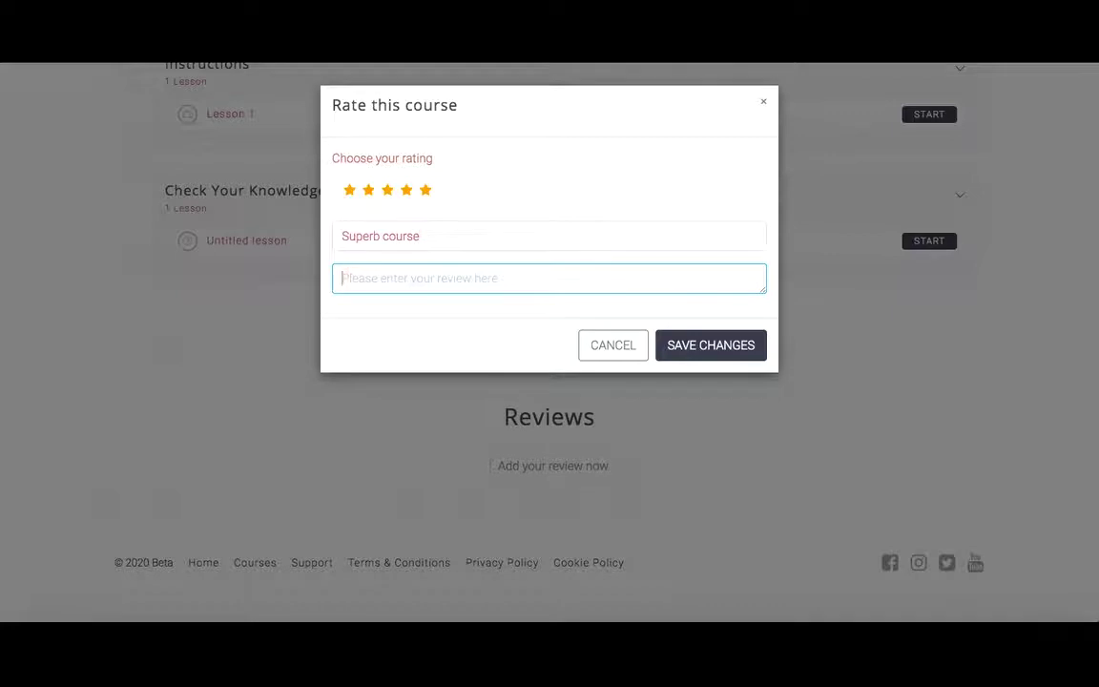
text(Would recomend )
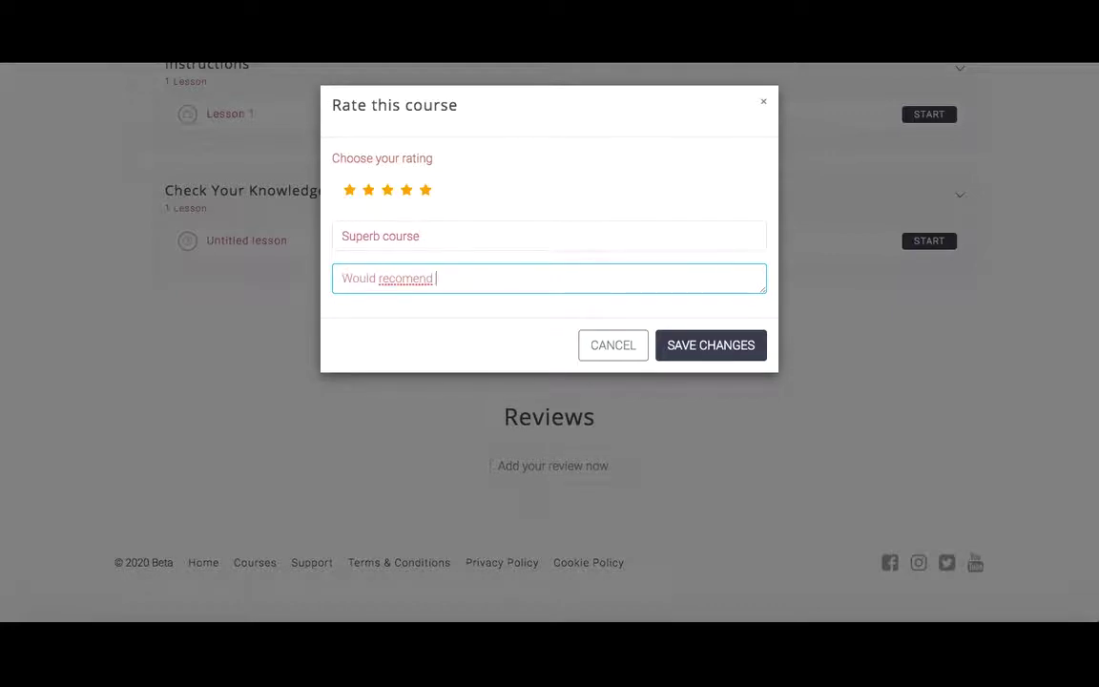
text(to everyone)
right_click(405, 278)
click(422, 285)
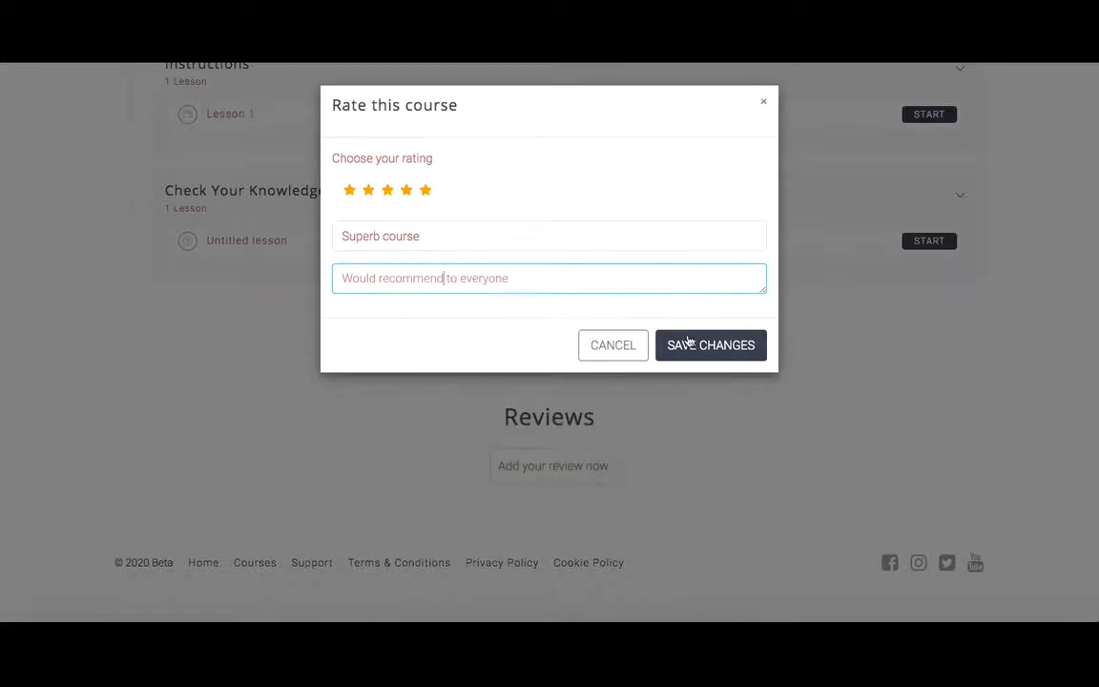
click(688, 343)
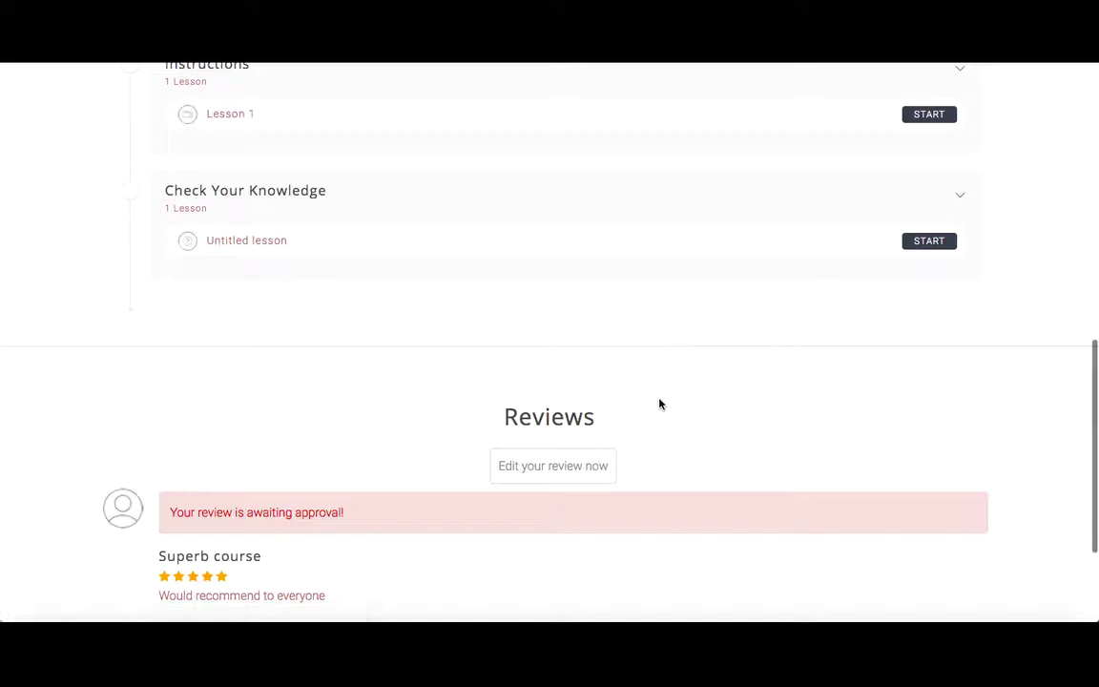
Go to Courses, then Reviews, and view the Build Lego Forma Model like a Pro-copy course's reviews.
scroll(659, 405, down, 1)
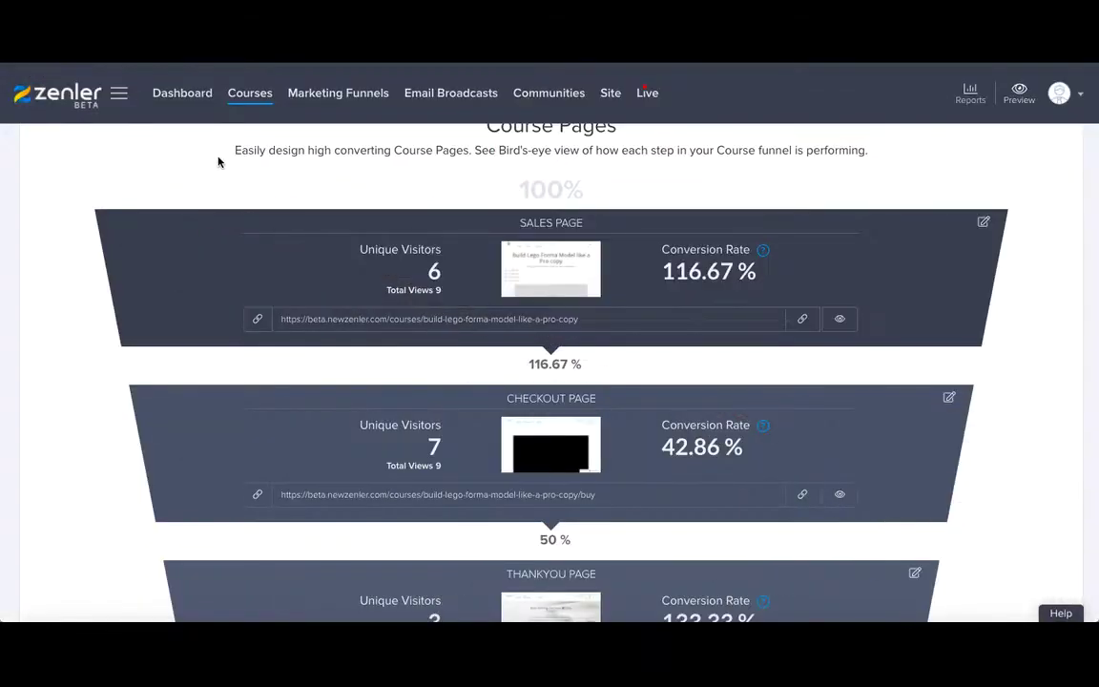
scroll(221, 155, up, 3)
scroll(240, 163, up, 2)
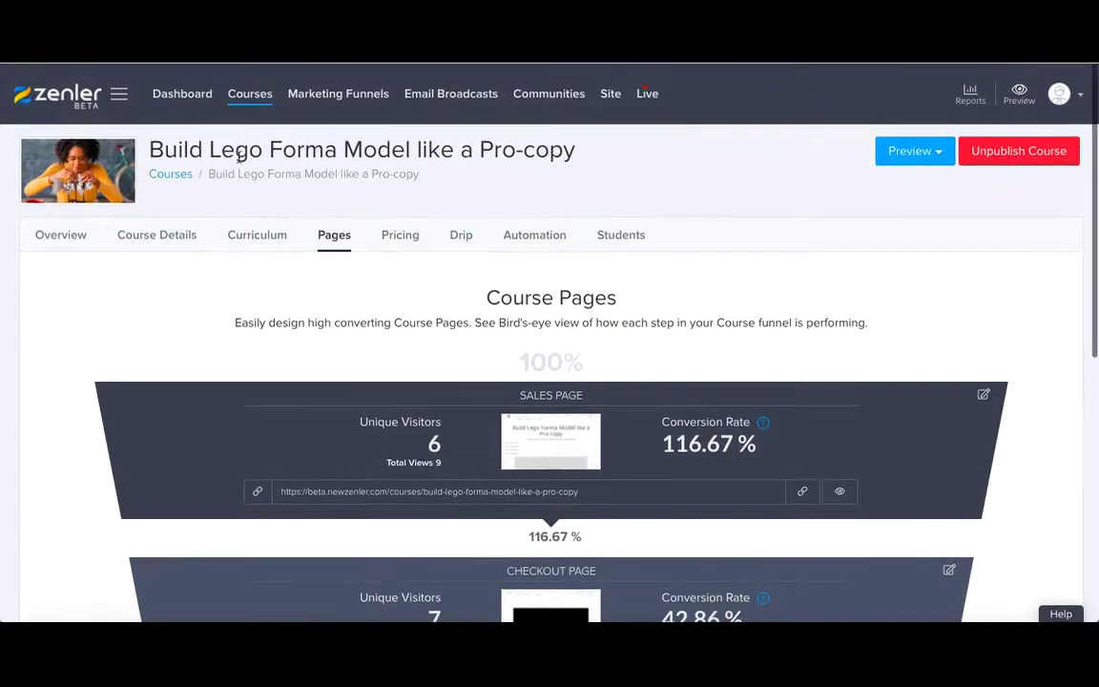
click(250, 95)
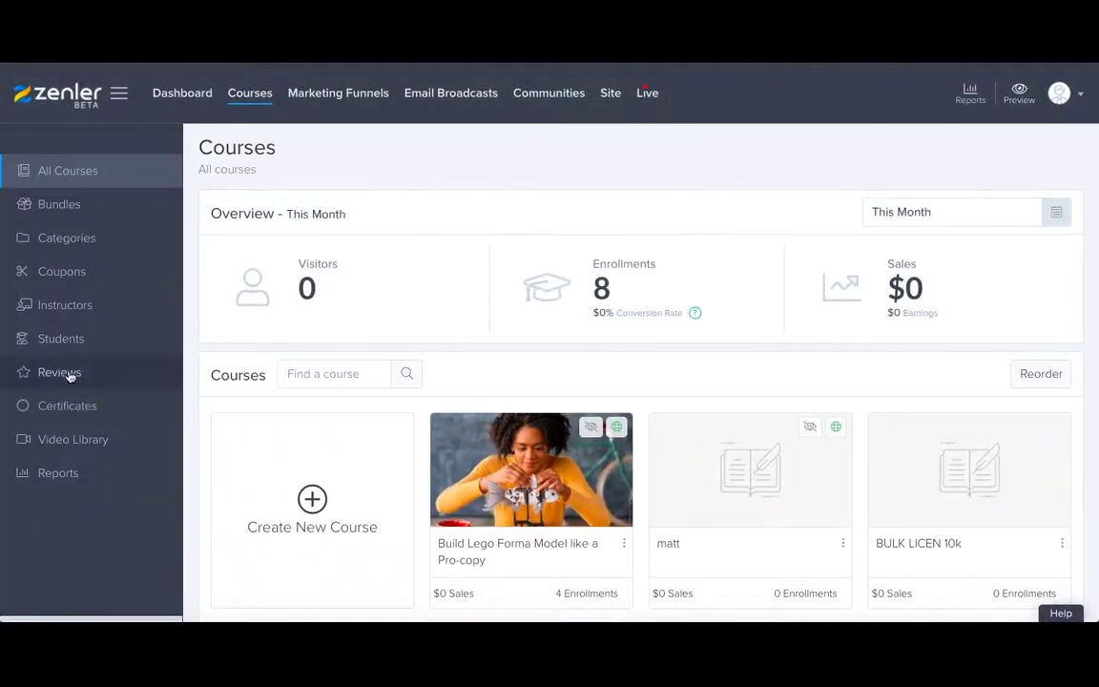
click(68, 373)
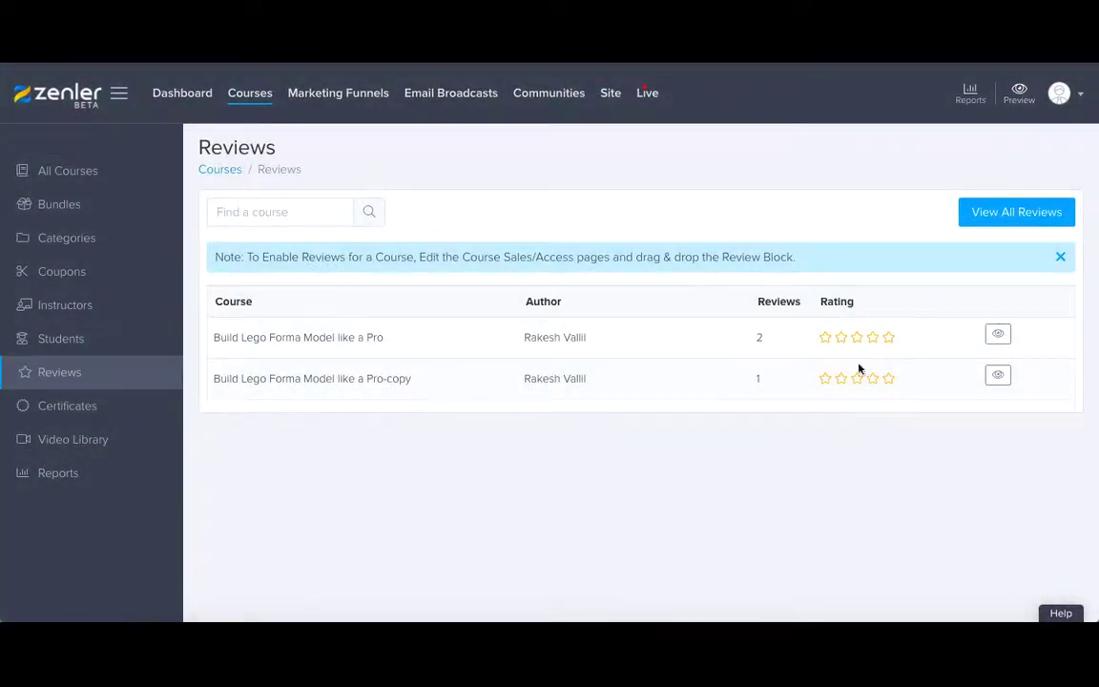
click(999, 377)
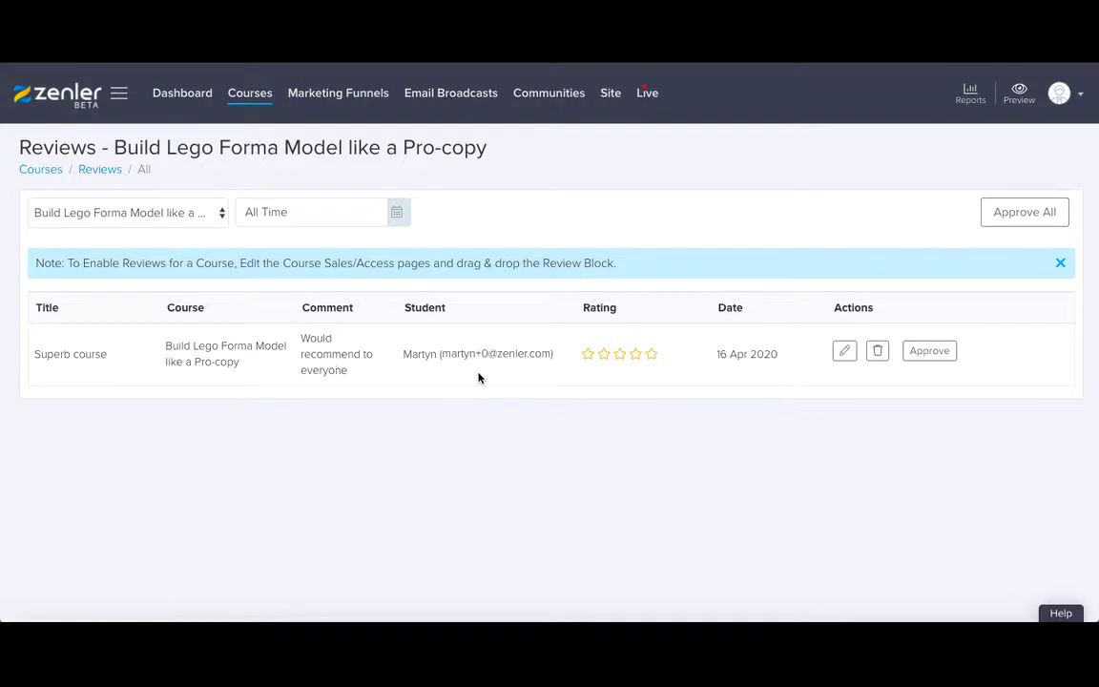
Approve the Superb course review and check it appears on the course page with 5 Top Rated.
click(929, 353)
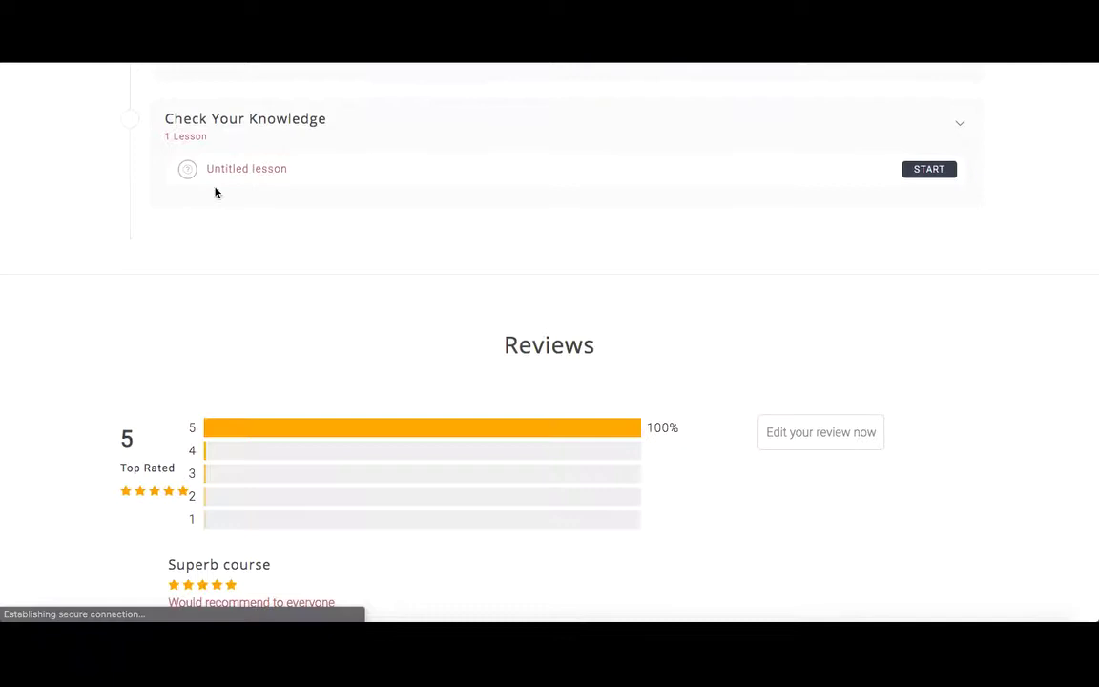
scroll(233, 324, down, 3)
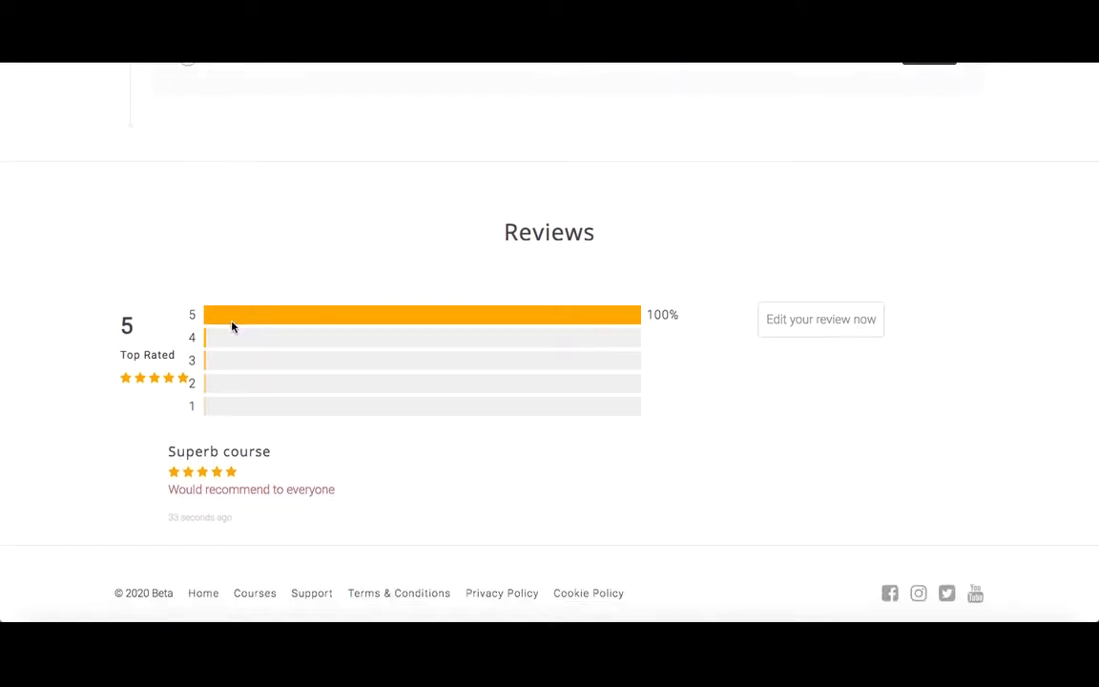